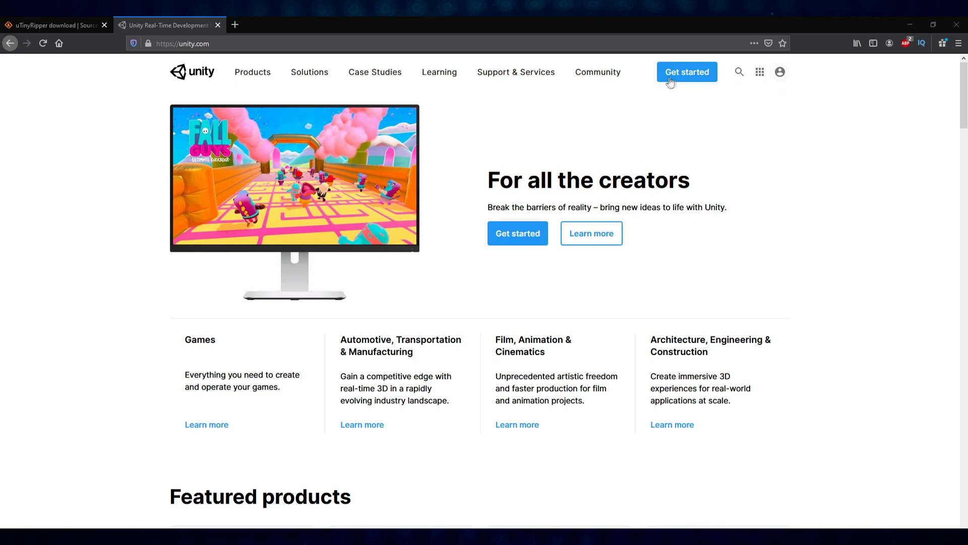
- Start creating a Unity ID account from the unity.com home page
click(779, 72)
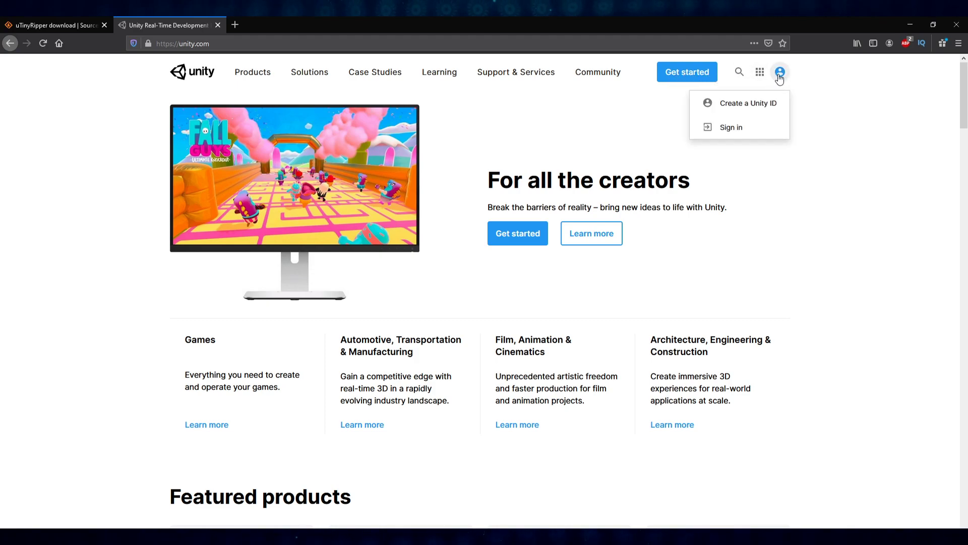
click(721, 105)
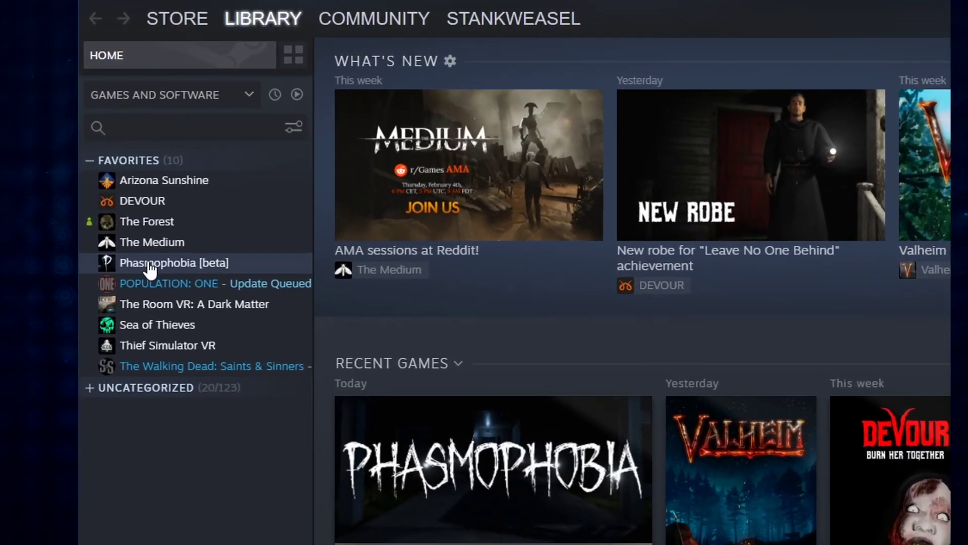
- Switch to Steam and browse the local files of Phasmophobia through the game's properties
click(44, 174)
right_click(192, 301)
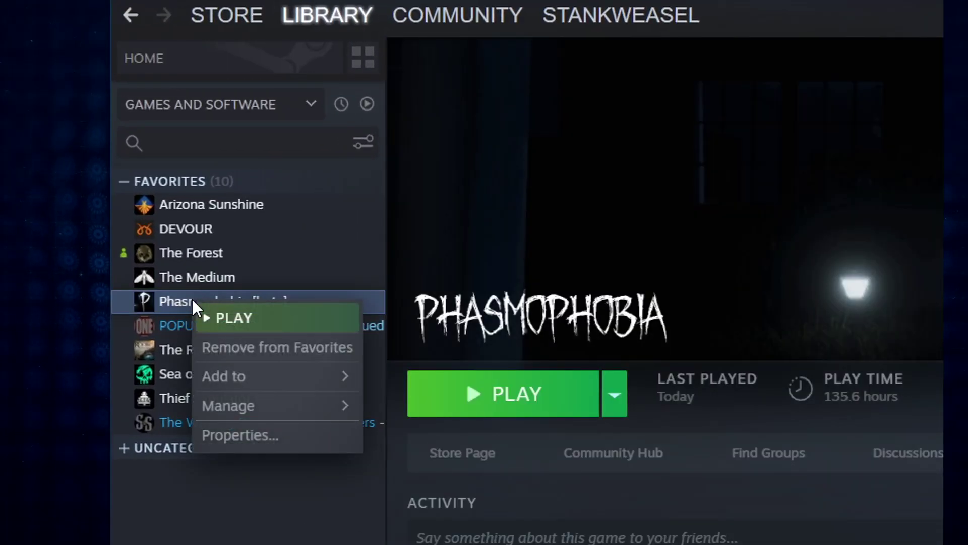
click(243, 439)
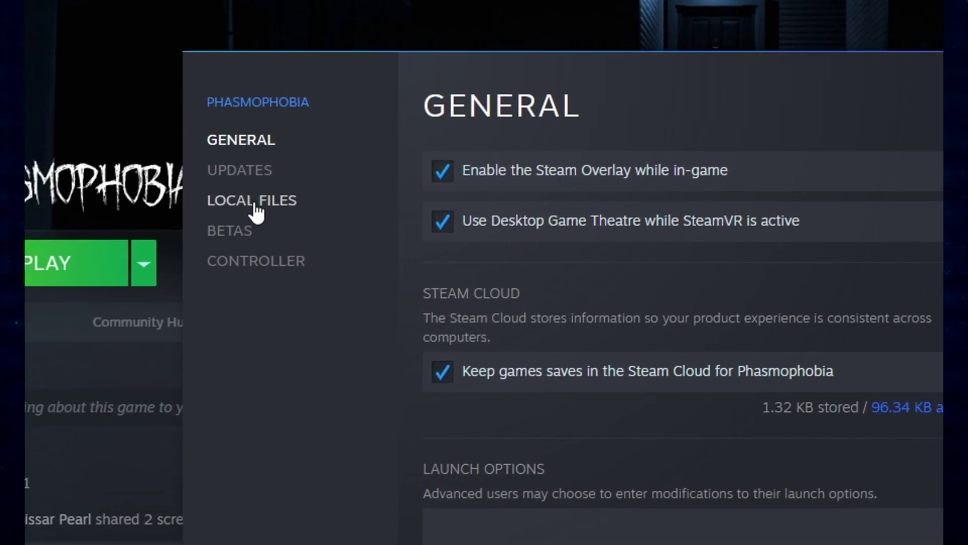
click(455, 258)
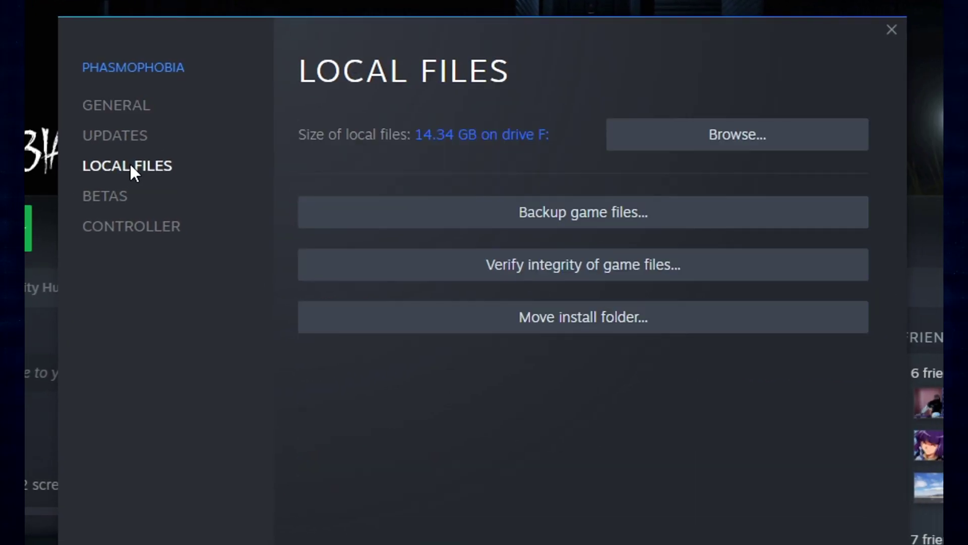
click(655, 140)
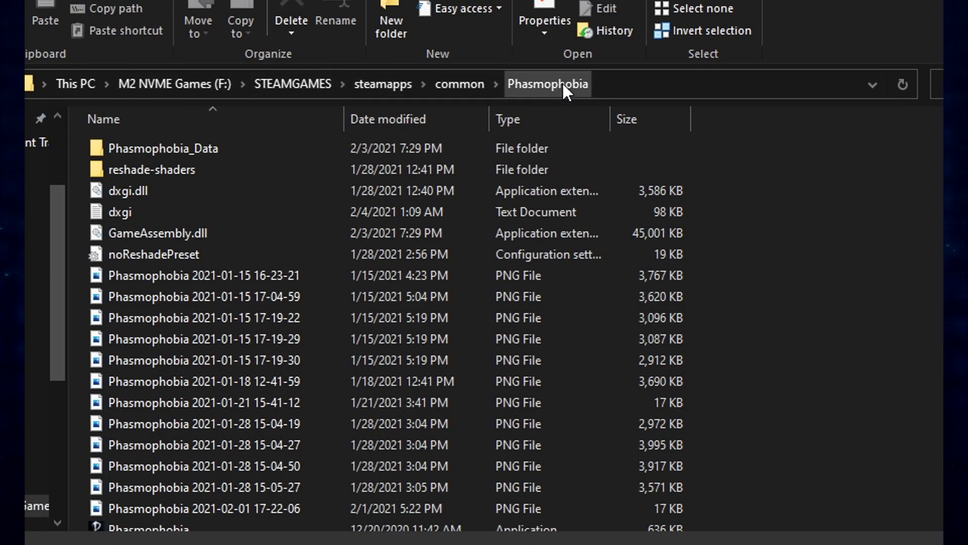
- Go up to the parent folder F:\STEAMGAMES\steamapps\common by removing Phasmophobia from the folder path
click(615, 84)
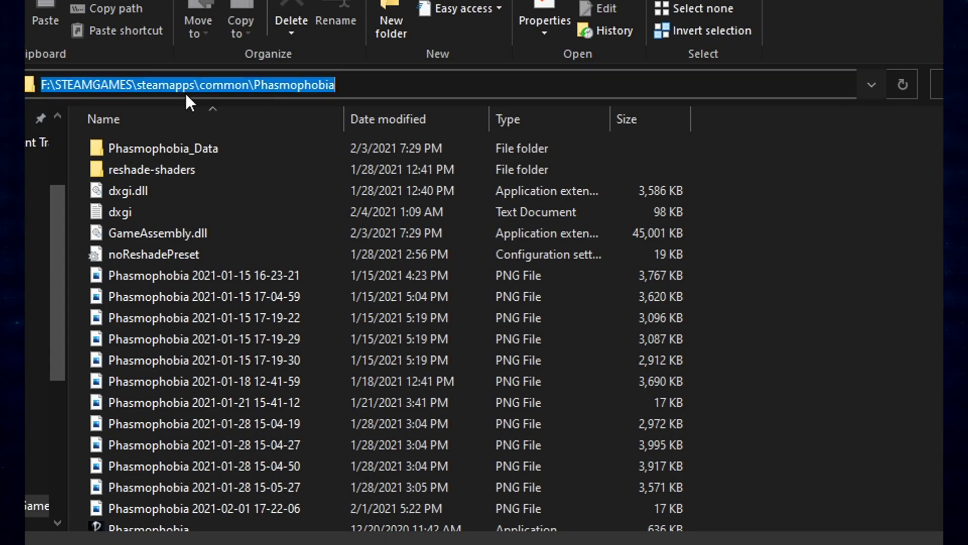
click(409, 84)
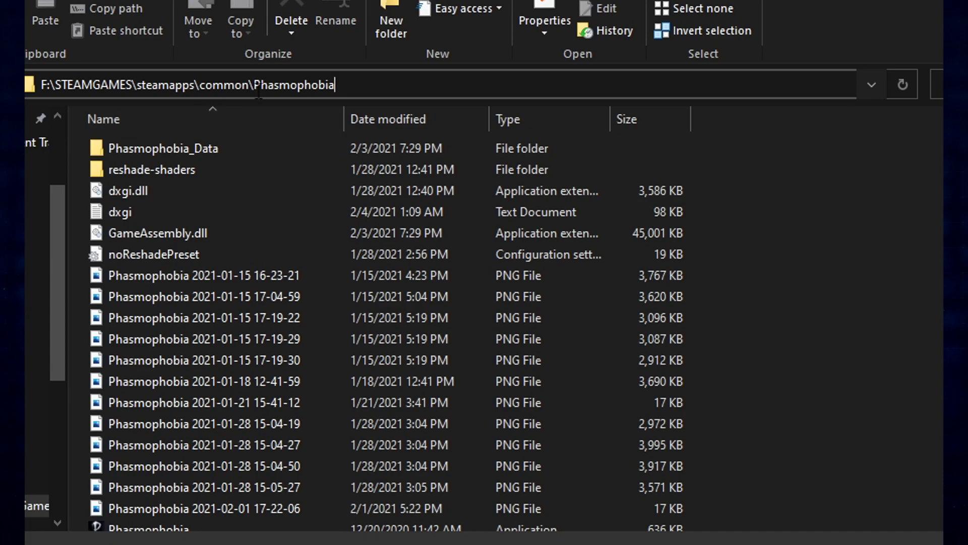
drag(367, 84, 255, 85)
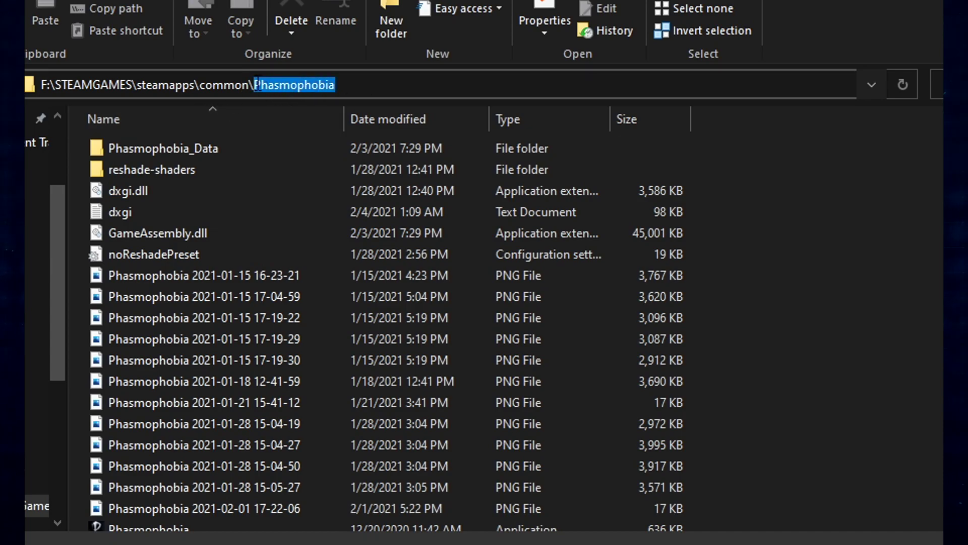
key(BackSpace)
key(ctrl+a)
key(Return)
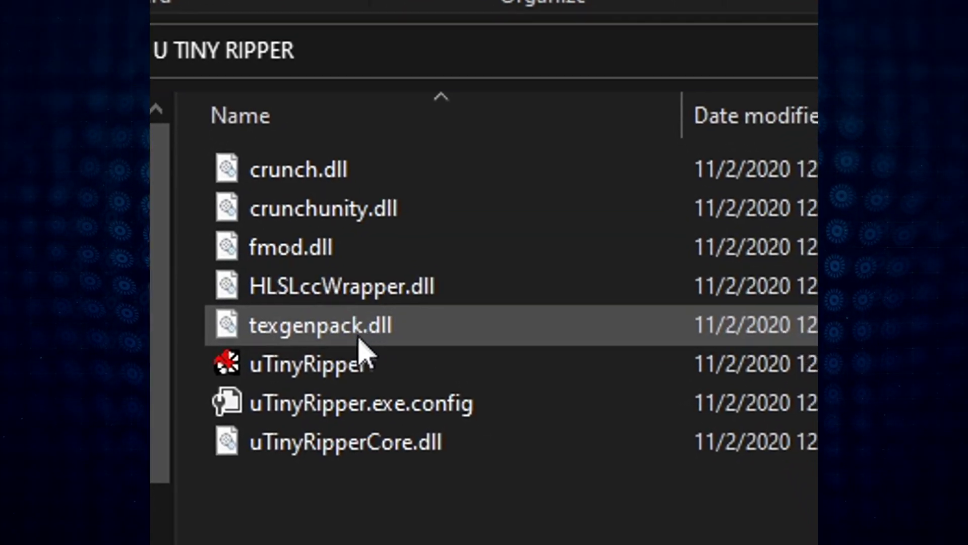
- Launch uTinyRipper from the U TINY RIPPER folder and load the Phasmophobia game folder into it
click(357, 362)
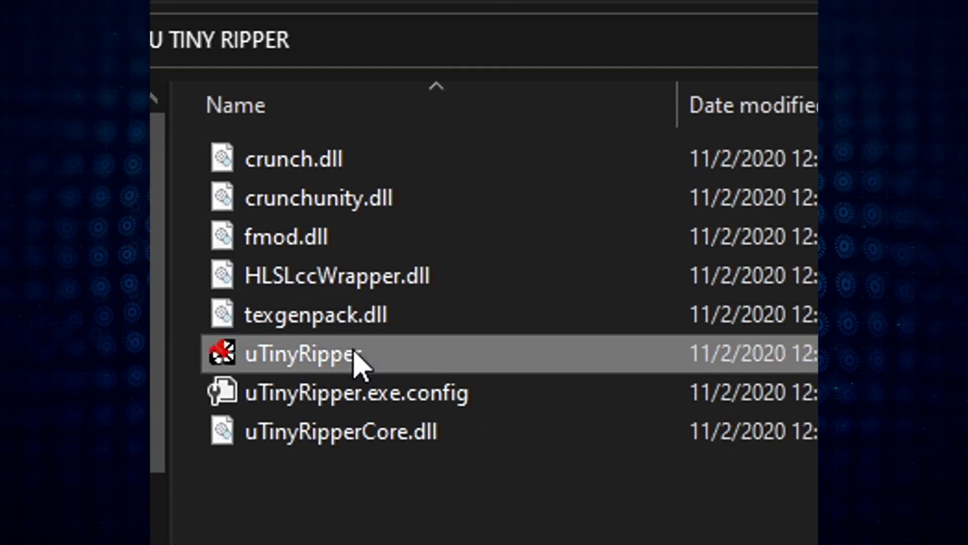
double_click(358, 362)
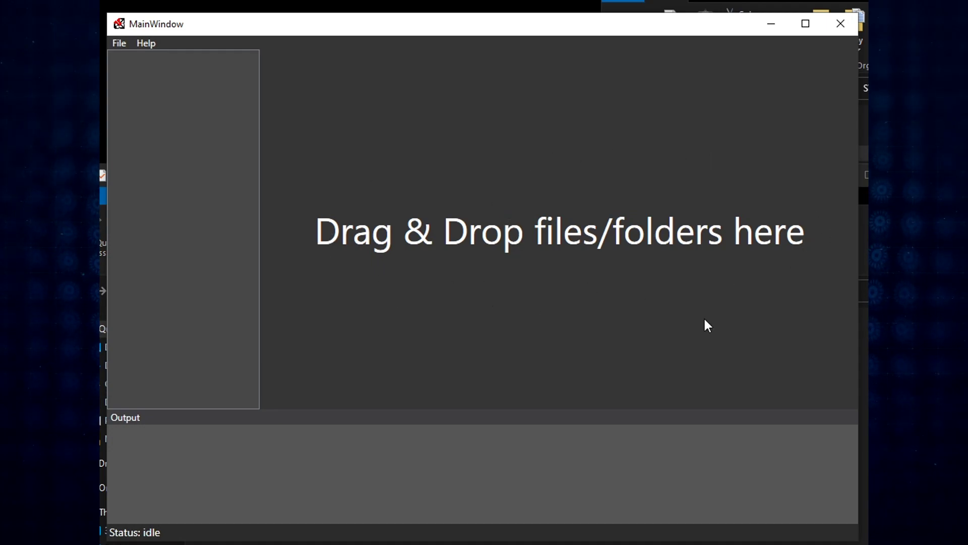
key(alt+Tab)
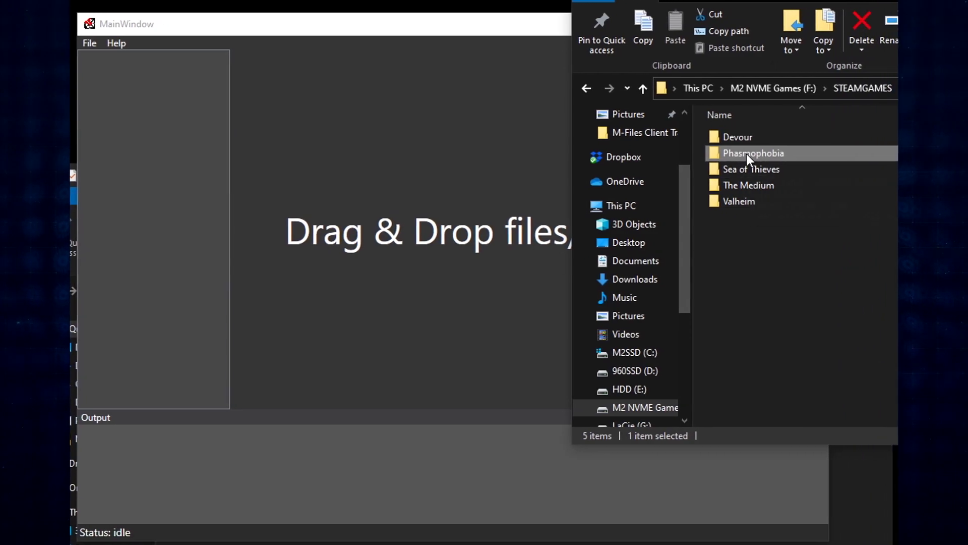
drag(740, 153, 482, 172)
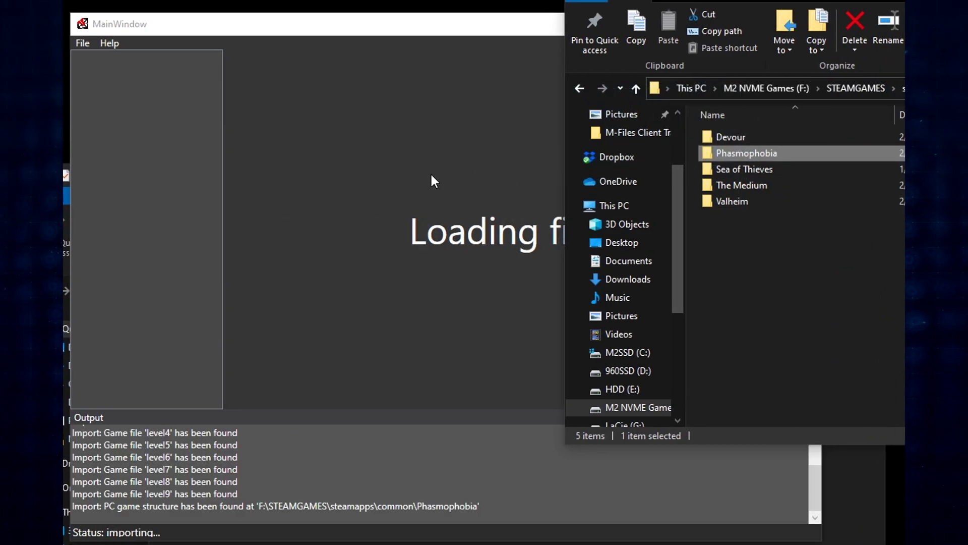
click(501, 32)
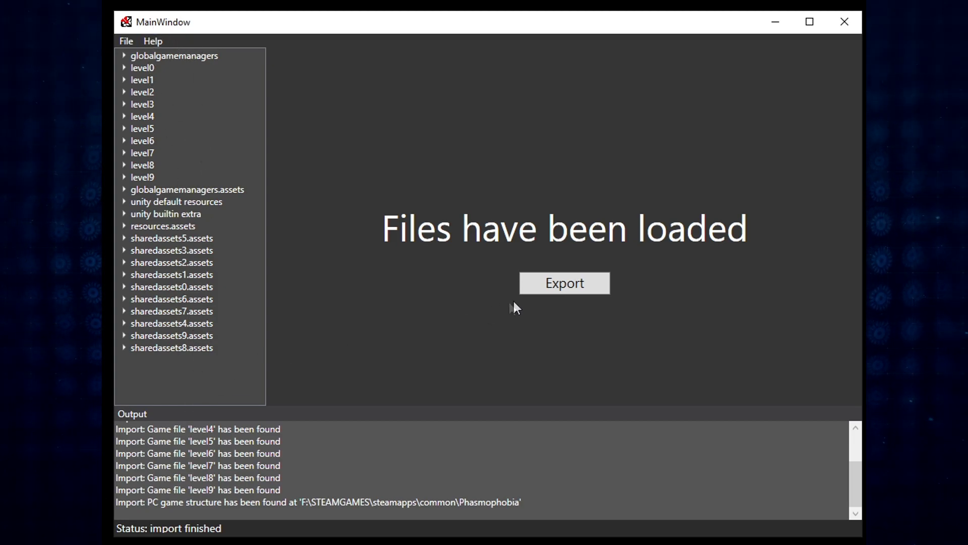
- Export the loaded game files into a new desktop folder named Phasmophobia_02042021
click(547, 285)
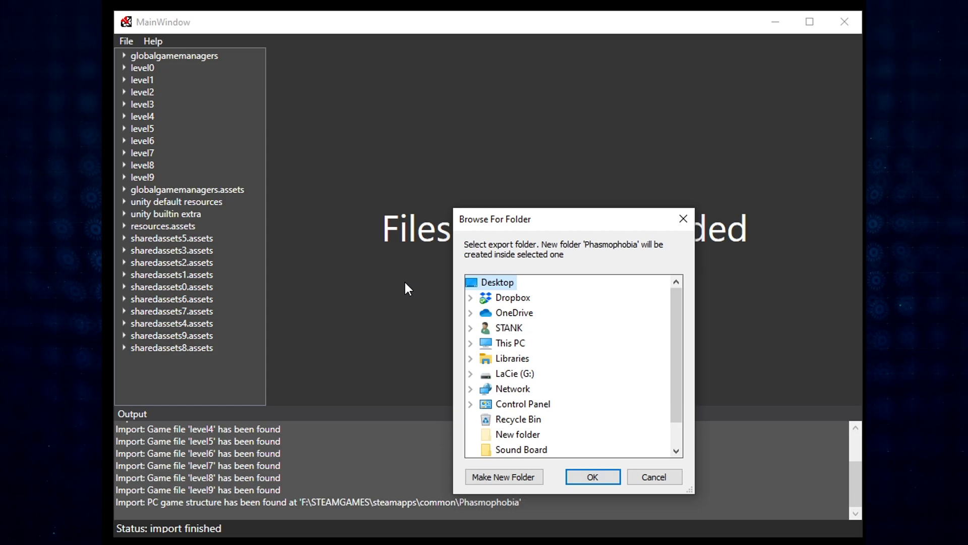
click(492, 477)
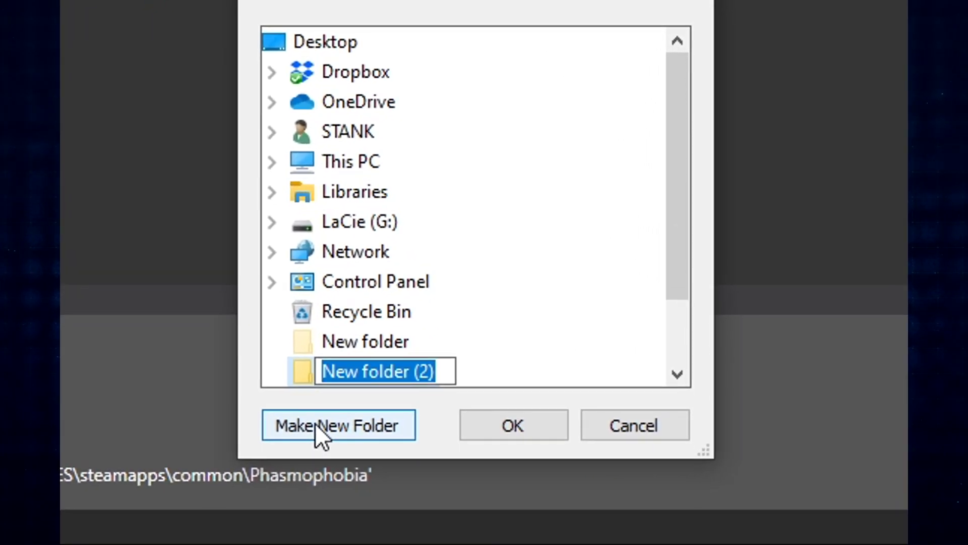
text(Phasmopho)
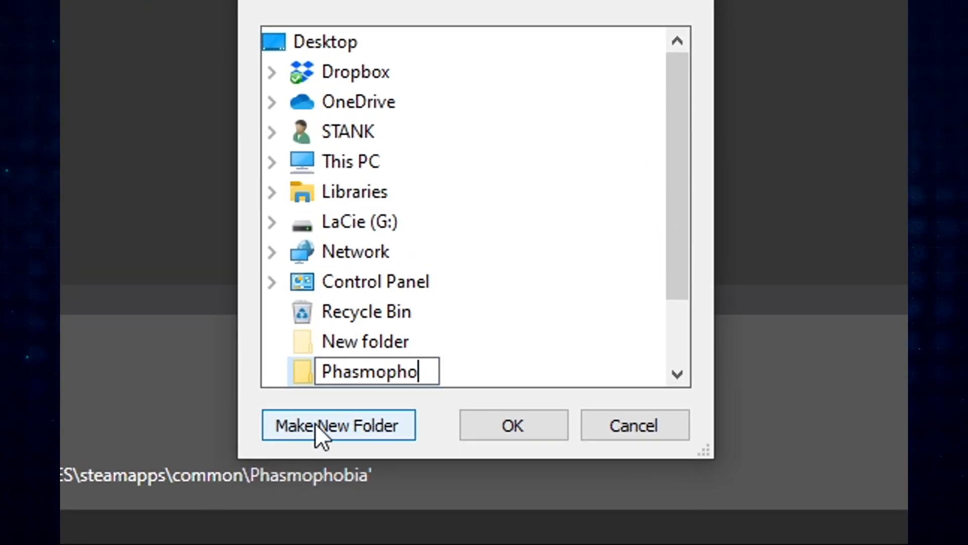
text(bia_)
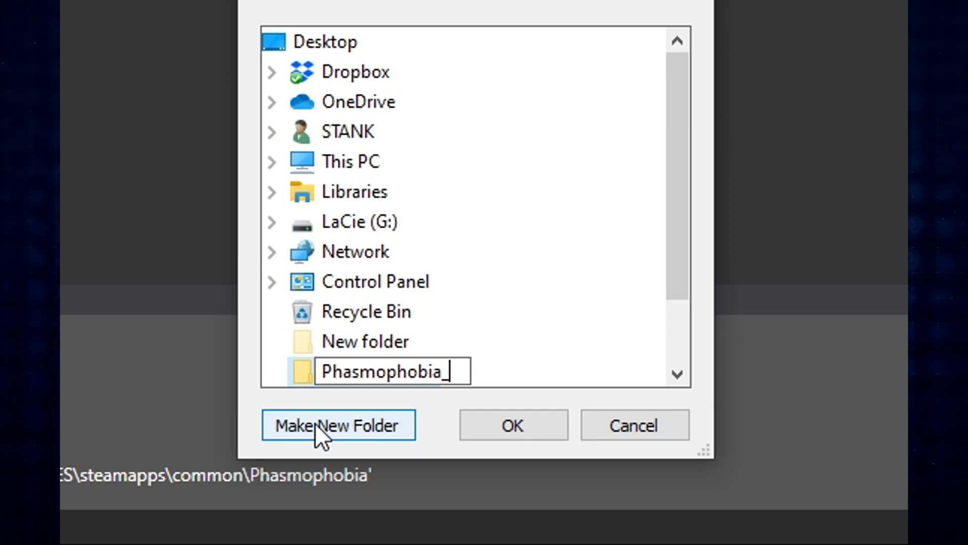
text(02042021)
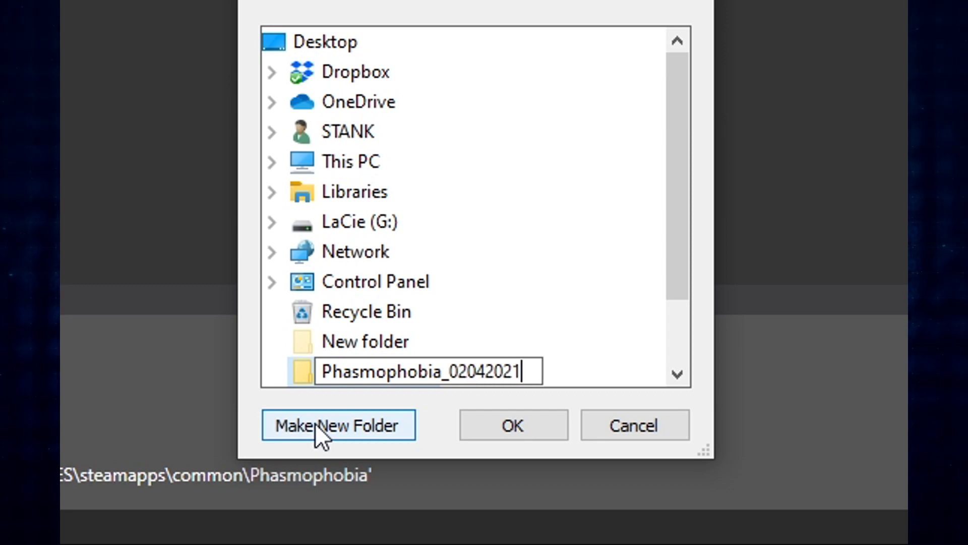
key(Return)
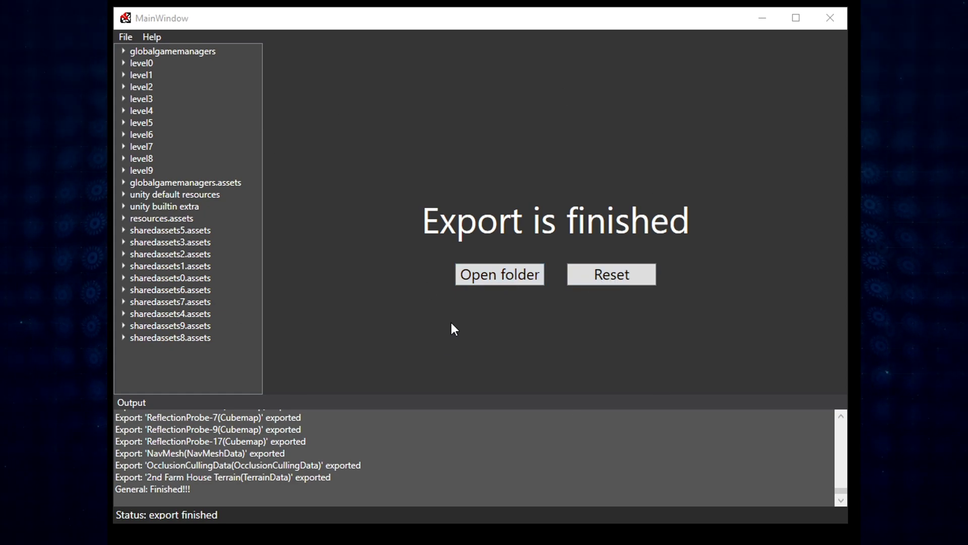
- Close uTinyRipper and open the exported Phasmophobia folder inside Phasmophobia_02042021
click(827, 20)
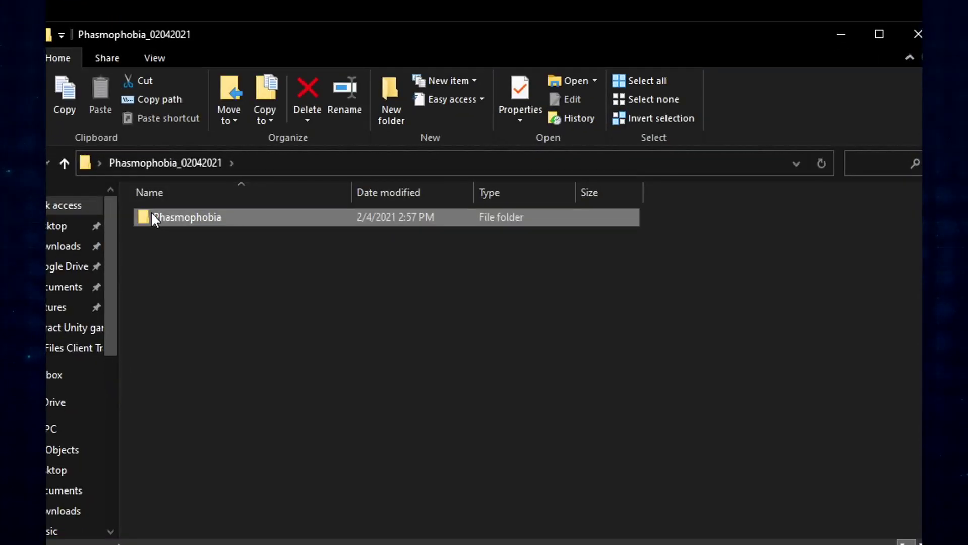
double_click(152, 216)
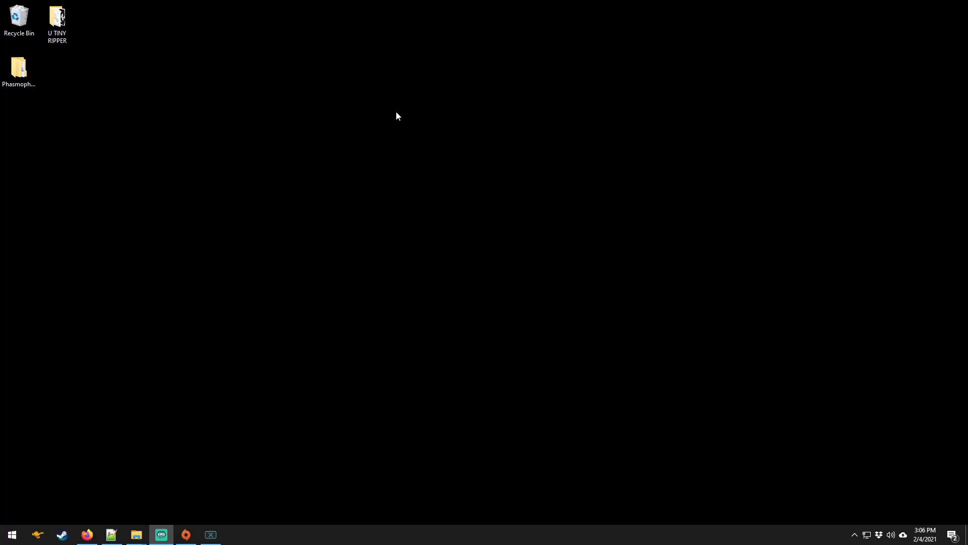
- Search the computer for unity and launch Unity Hub
key(super)
text(unity)
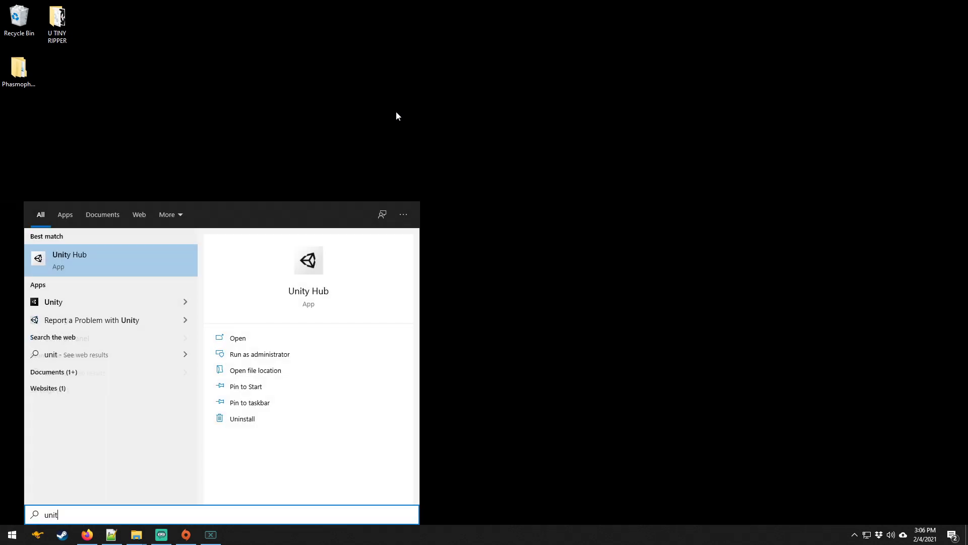
key(Return)
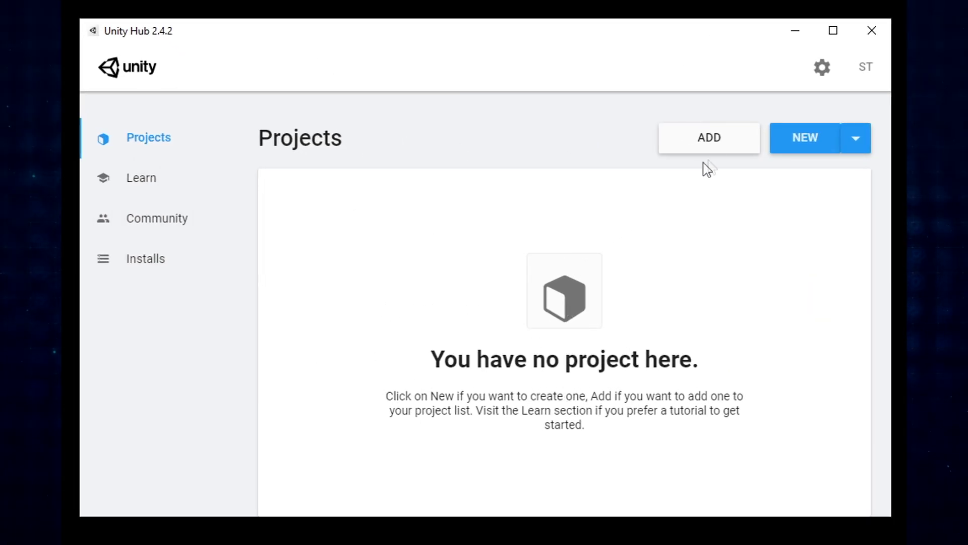
- Add the Phasmophobia folder inside the desktop folder Phasmophobia_02042021 to the Unity Hub projects
click(719, 136)
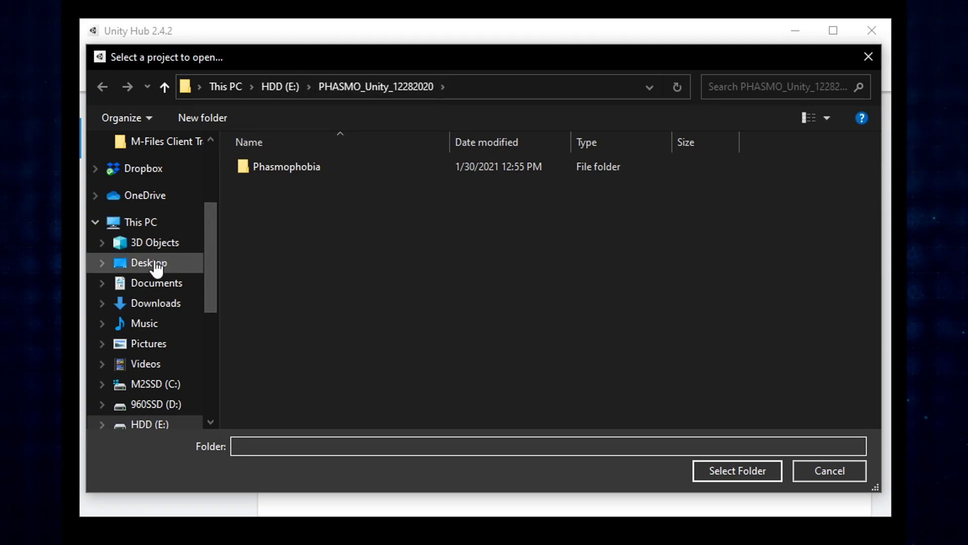
click(132, 263)
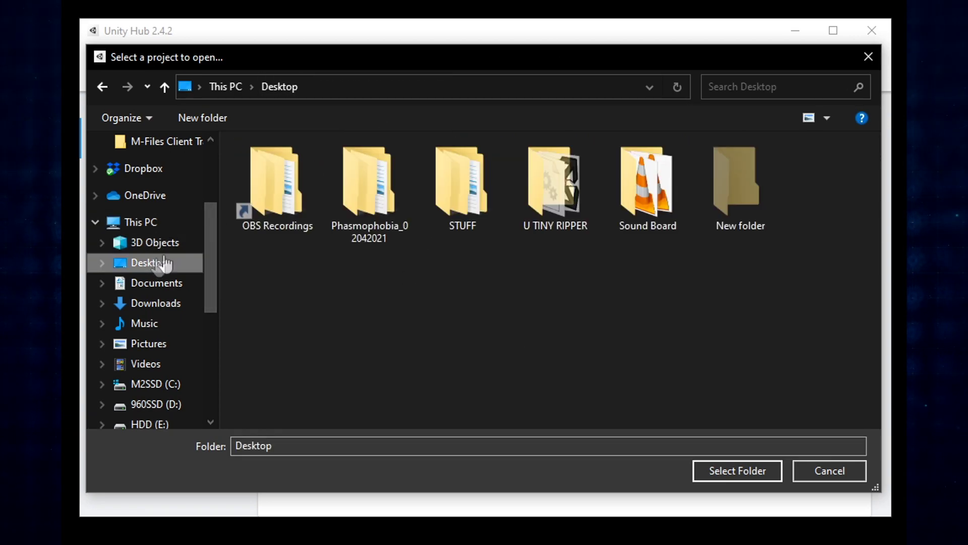
double_click(361, 211)
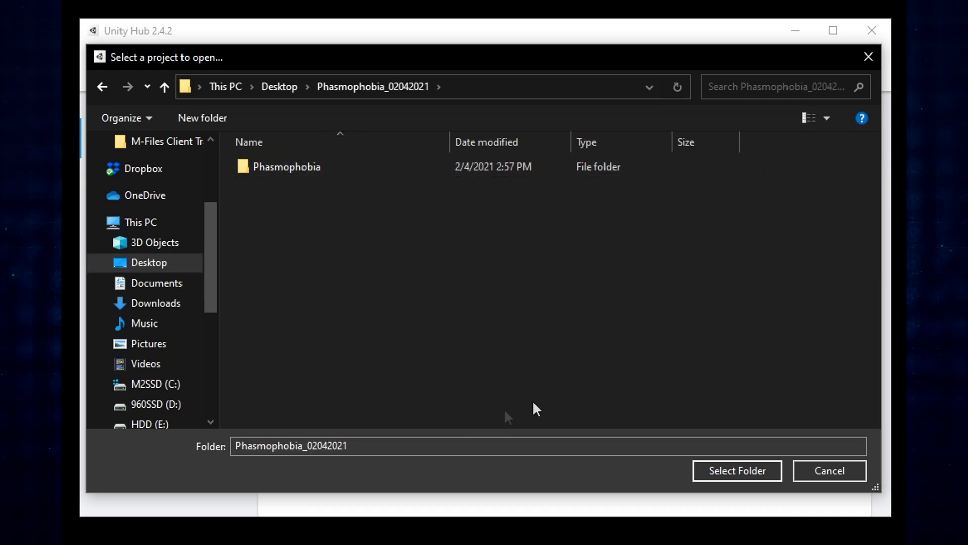
click(273, 172)
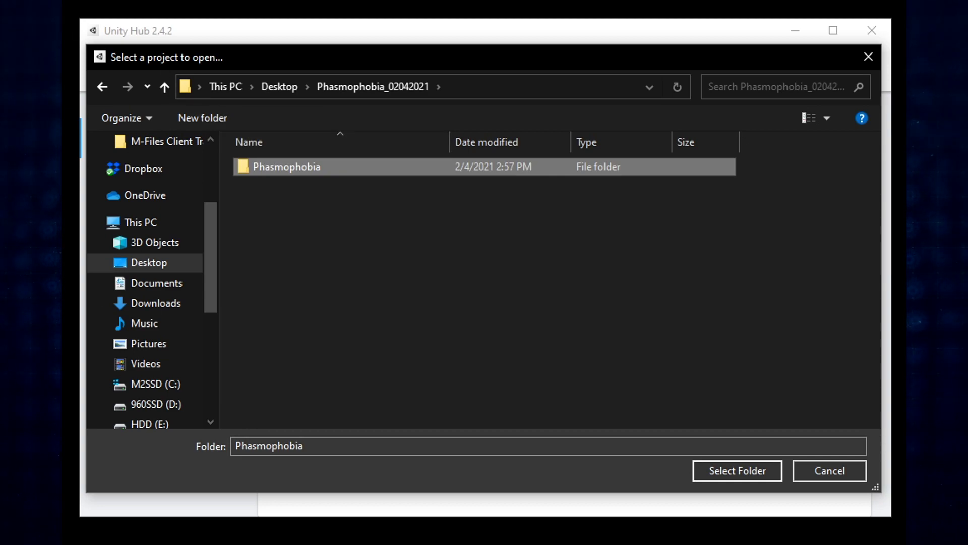
click(724, 468)
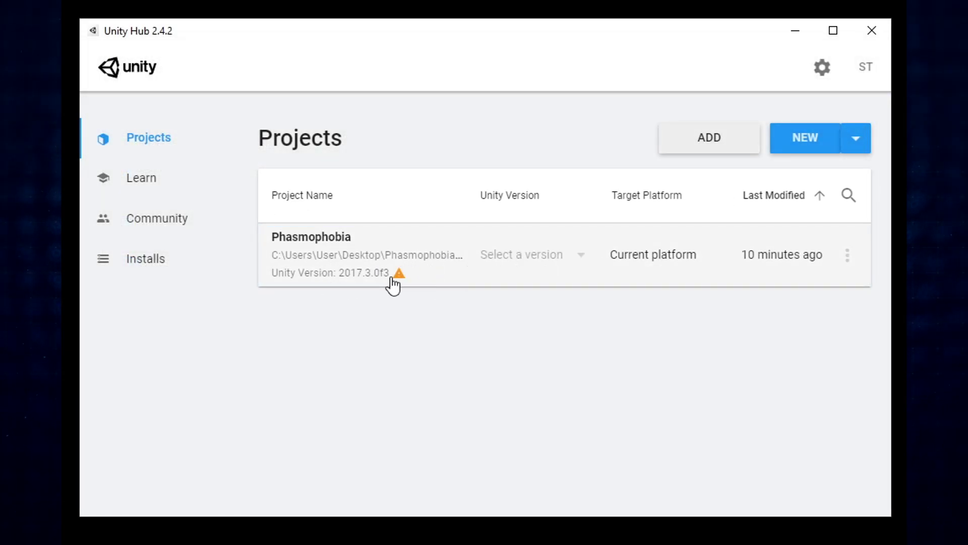
- Set the Phasmophobia project's Unity version to 2019.4.15f1 and open it in the Unity editor
mouse_move(398, 278)
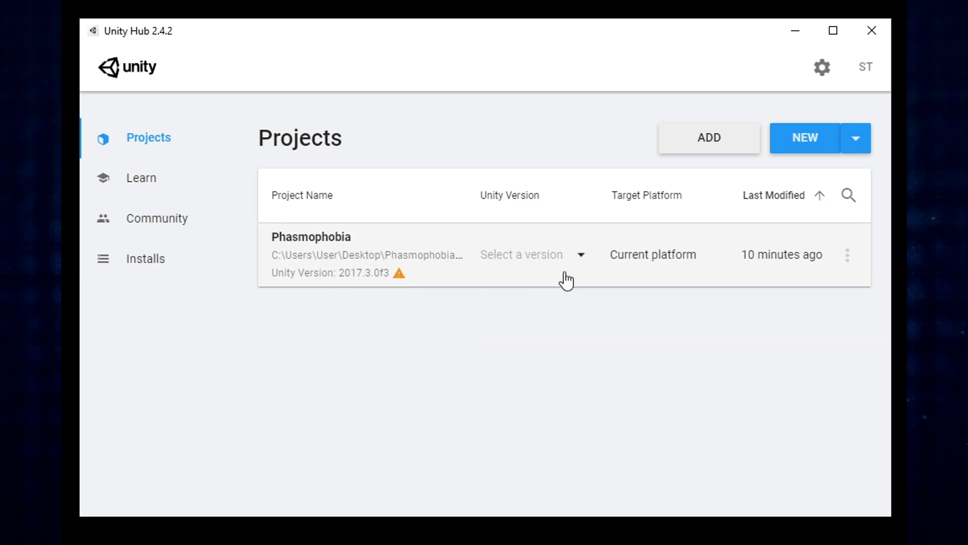
click(579, 257)
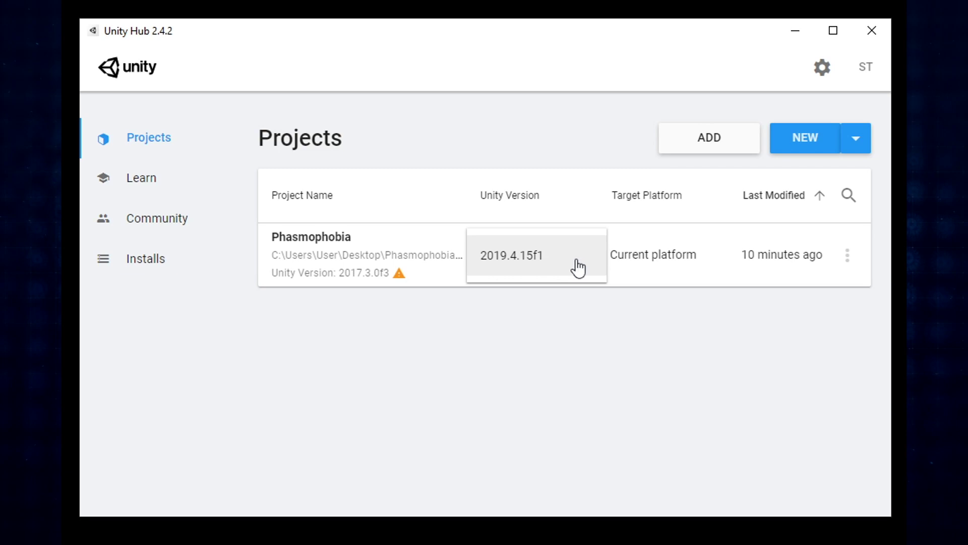
click(507, 268)
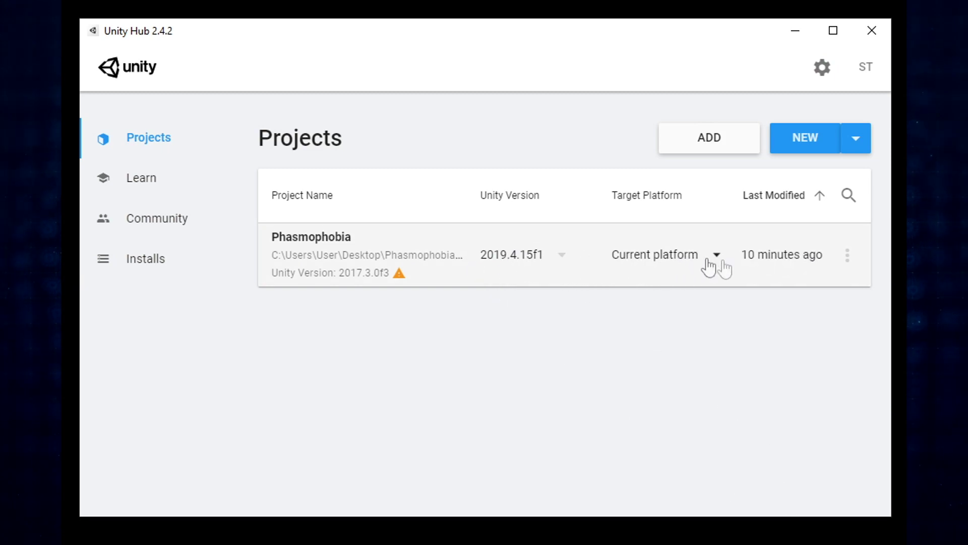
click(349, 261)
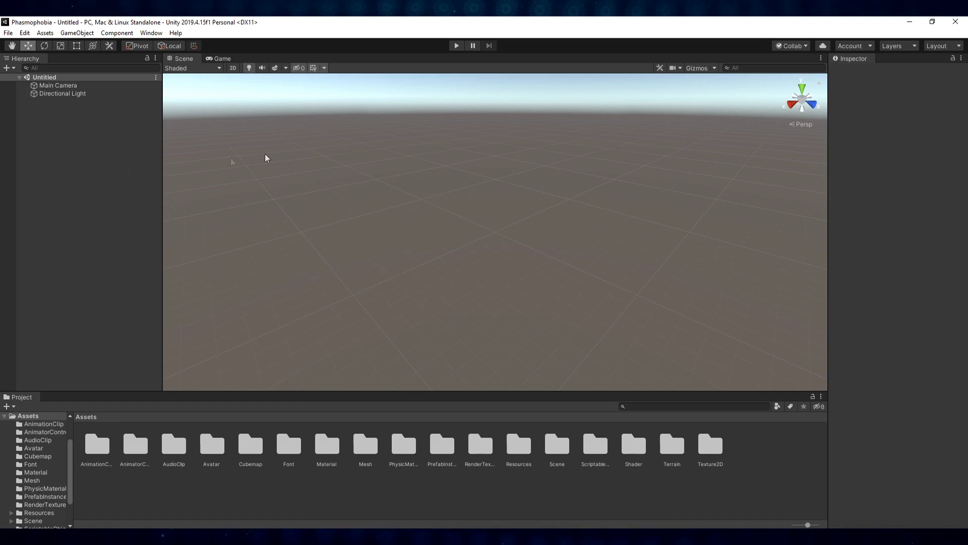
right_drag(440, 205, 358, 210)
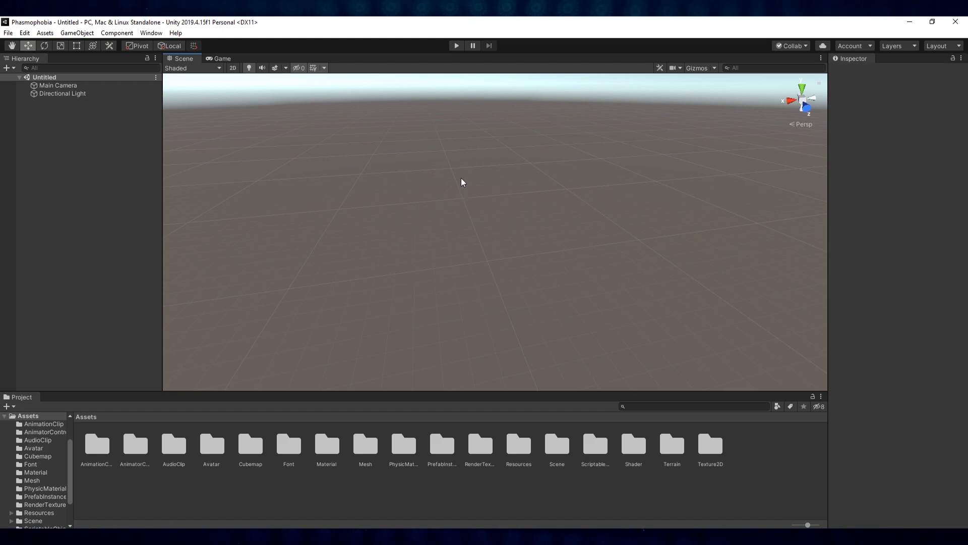
- Show the project's AudioClip asset folder in File Explorer and open that folder
right_drag(465, 180, 723, 224)
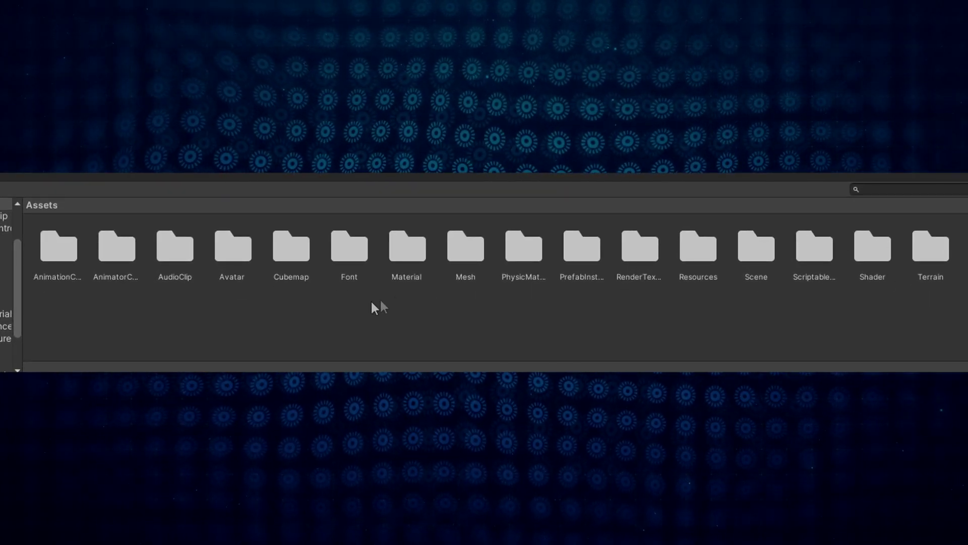
click(177, 250)
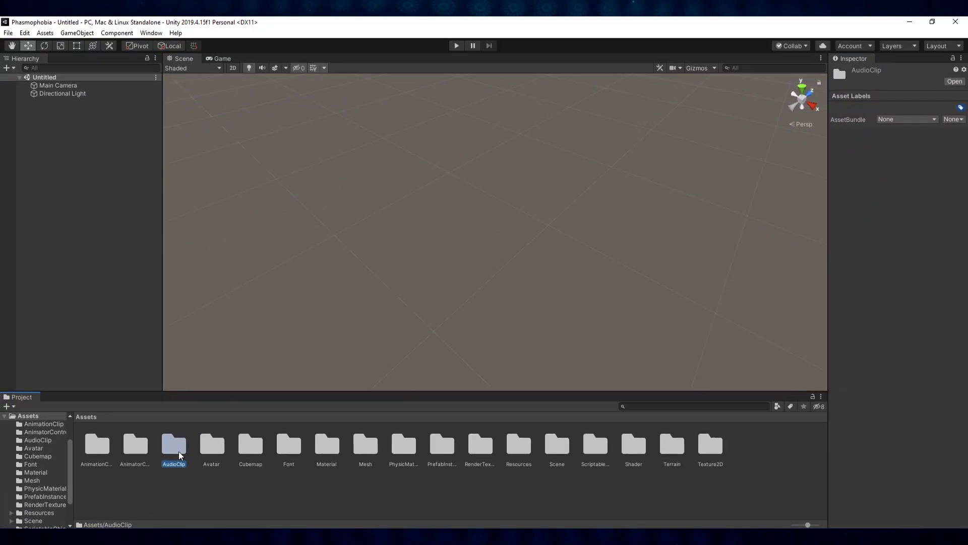
right_click(179, 455)
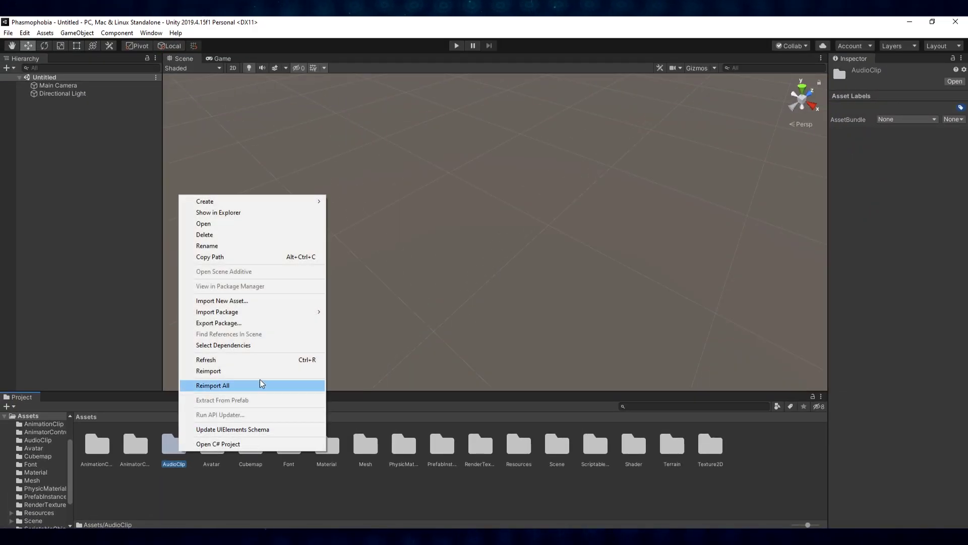
click(245, 213)
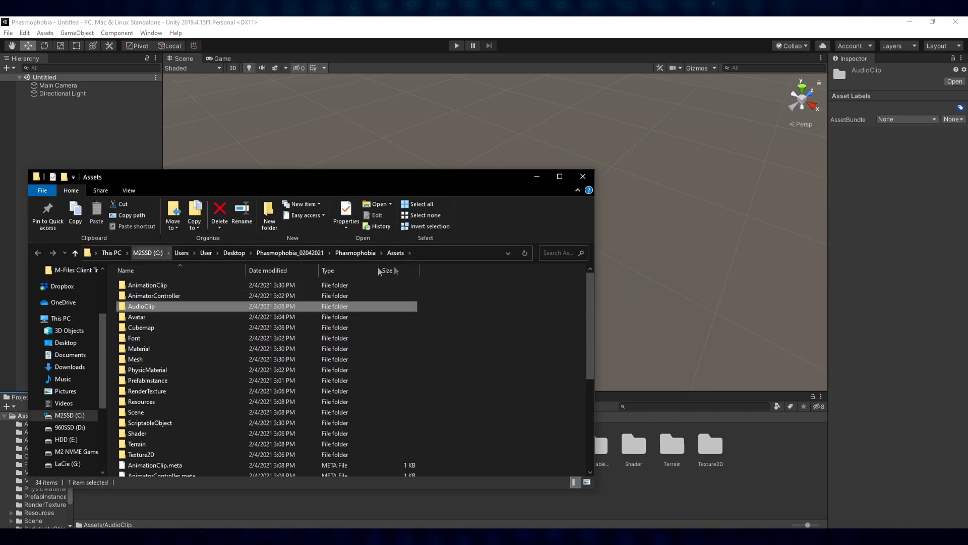
double_click(174, 306)
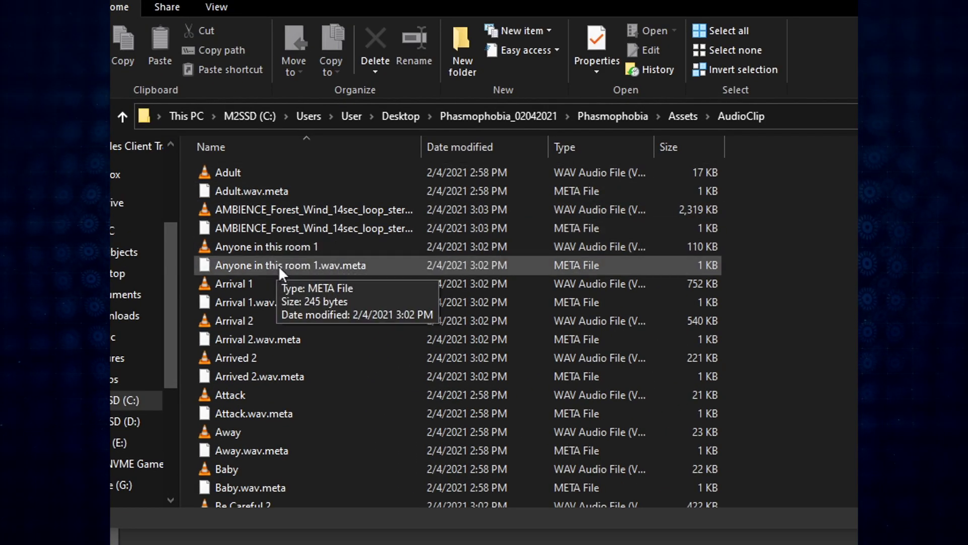
- Look through the extracted WAV audio files in the AudioClip folder
scroll(311, 359, down, 7)
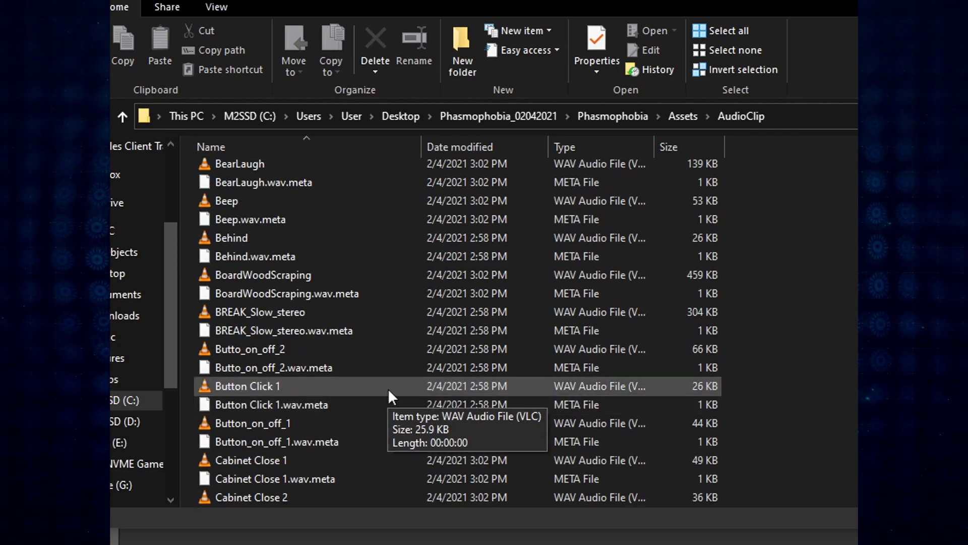
scroll(389, 390, down, 3)
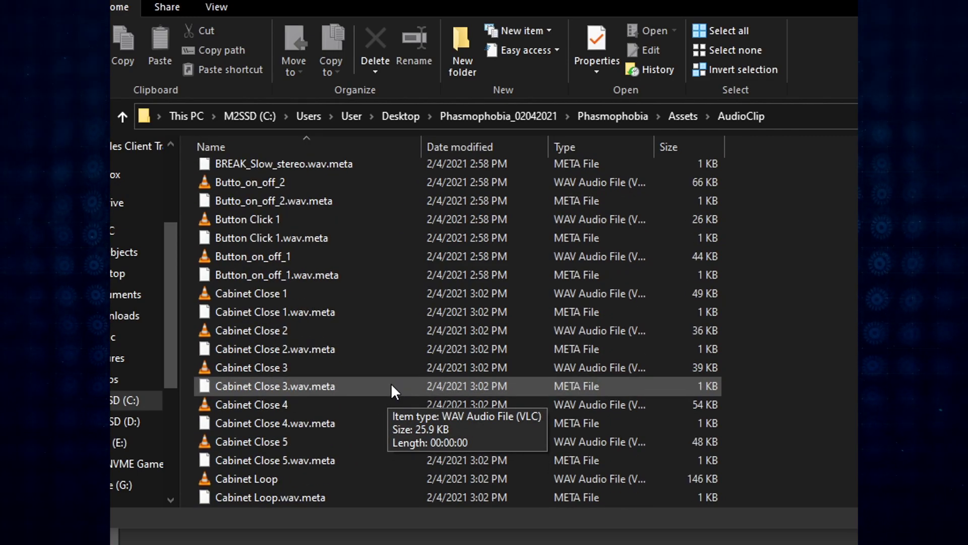
scroll(391, 381, down, 4)
scroll(391, 381, down, 2)
scroll(391, 382, down, 4)
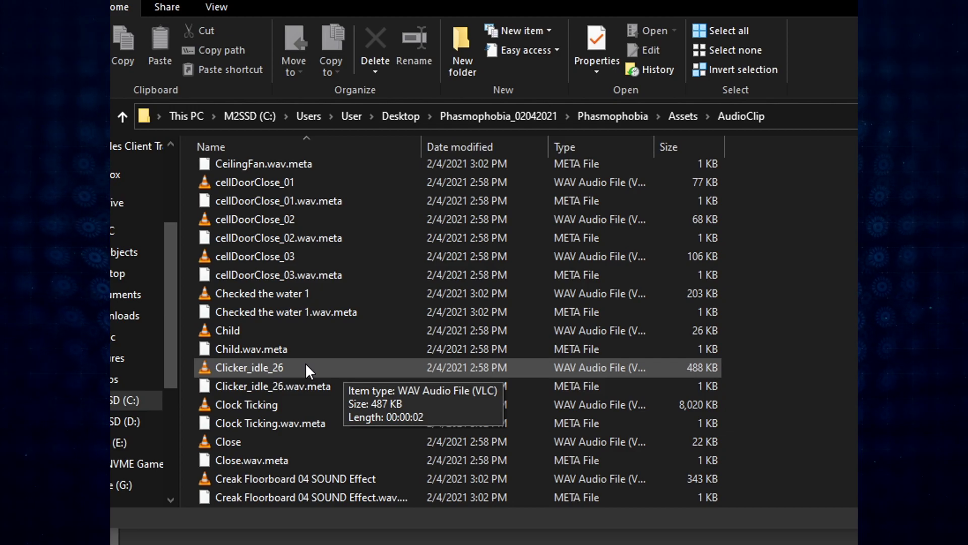
scroll(324, 361, down, 4)
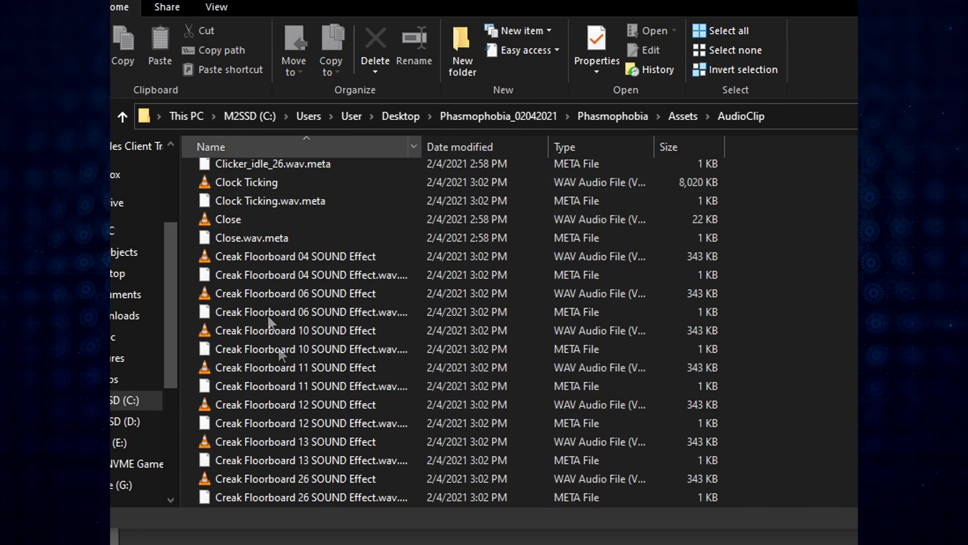
scroll(283, 275, up, 4)
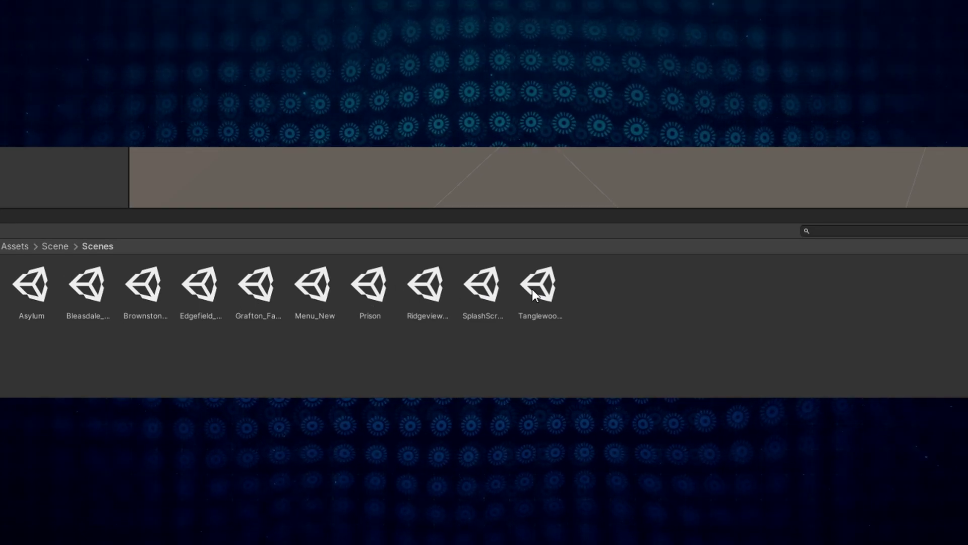
- Return to Unity, open the Tanglewood_Street_House scene from Assets/Scene/Scenes and bring the house's front entrance into view
click(533, 291)
double_click(532, 291)
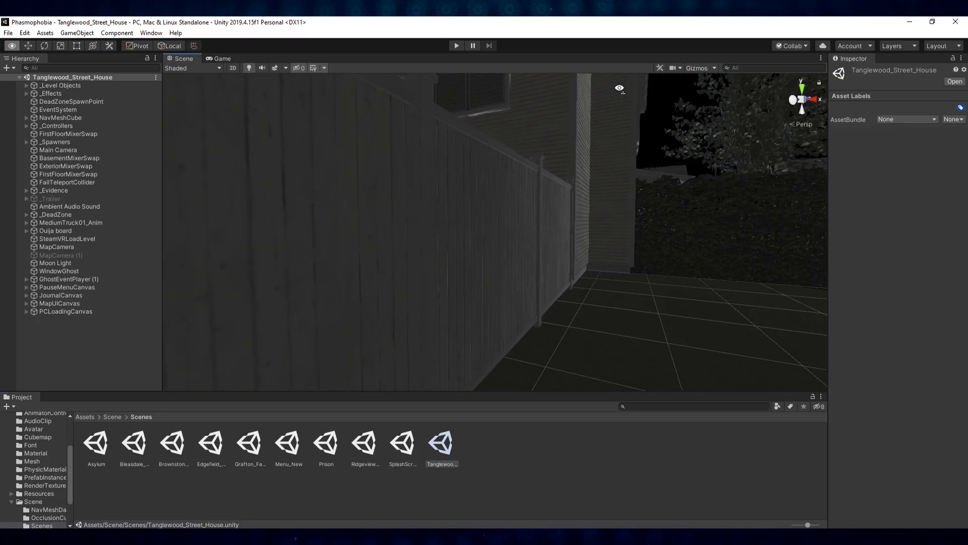
right_drag(620, 88, 380, 135)
right_drag(194, 166, 289, 172)
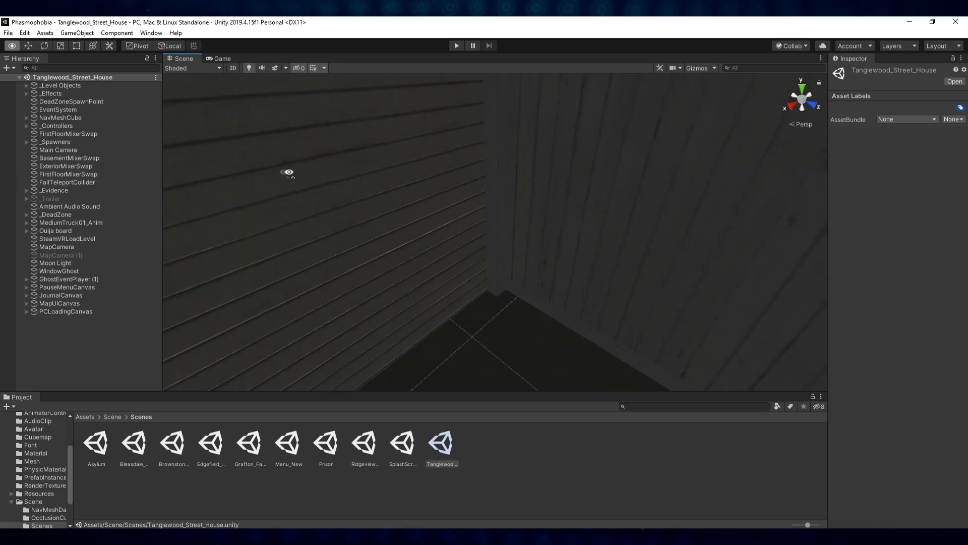
right_drag(205, 164, 166, 172)
right_drag(918, 97, 425, 136)
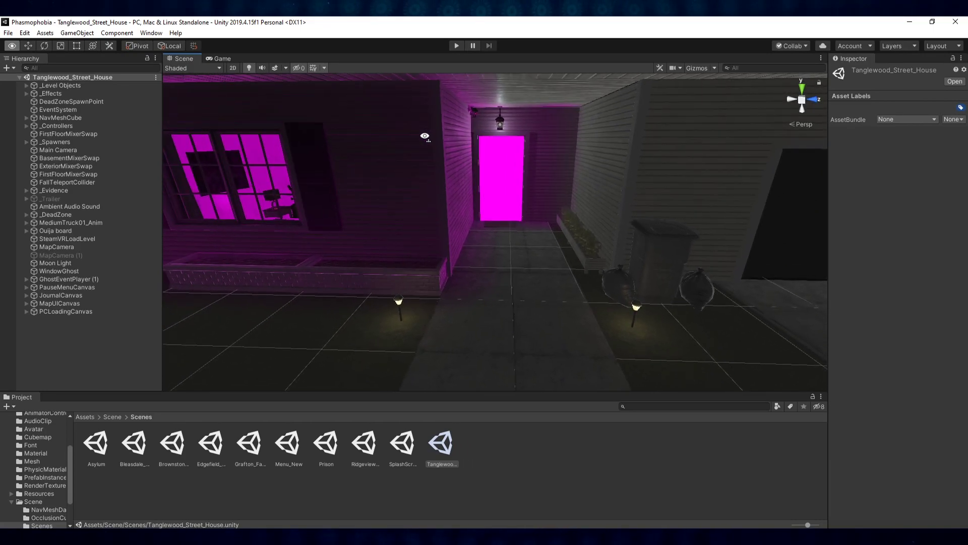
- Select the front door's mesh, Door_main_mesh, and set the shader of its Door_main_mtl material to Sprites/Default
click(510, 160)
click(513, 186)
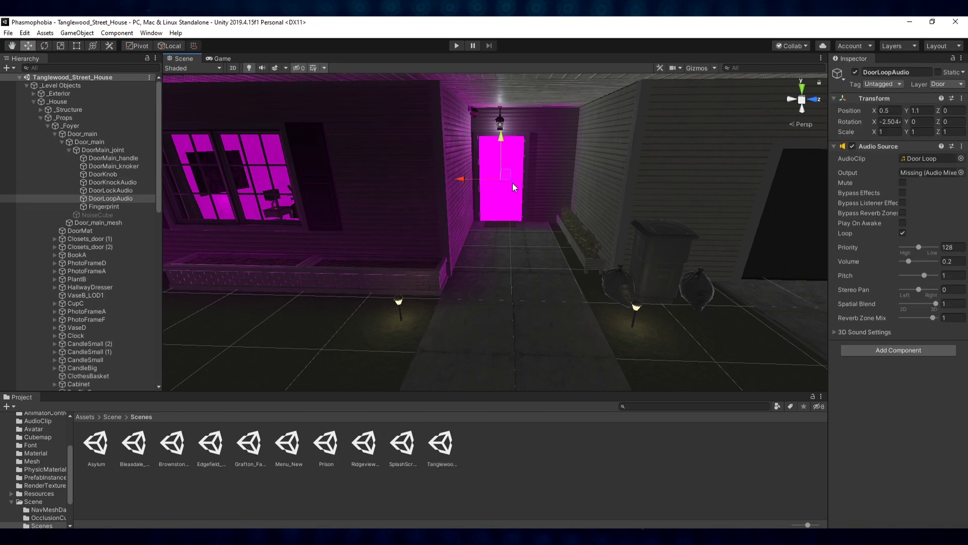
click(511, 214)
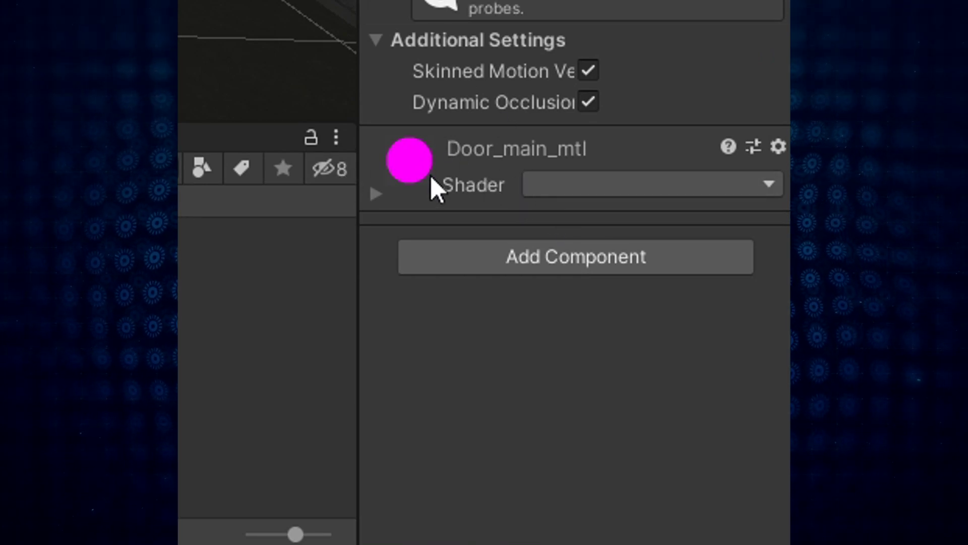
click(543, 182)
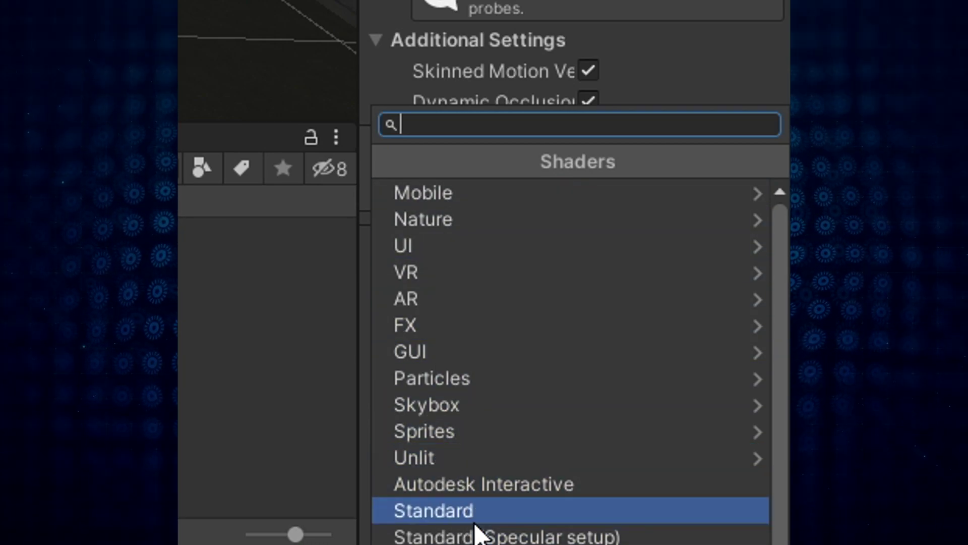
click(467, 431)
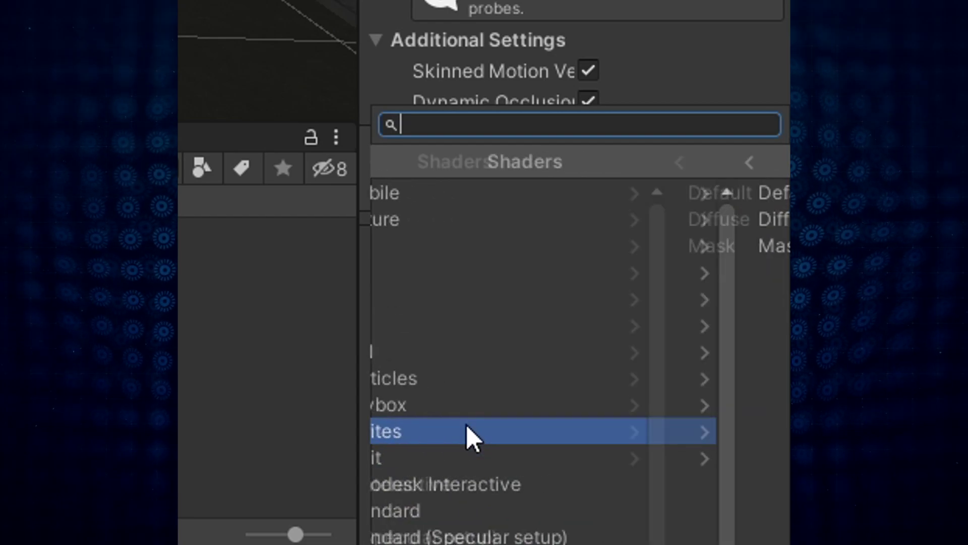
click(486, 191)
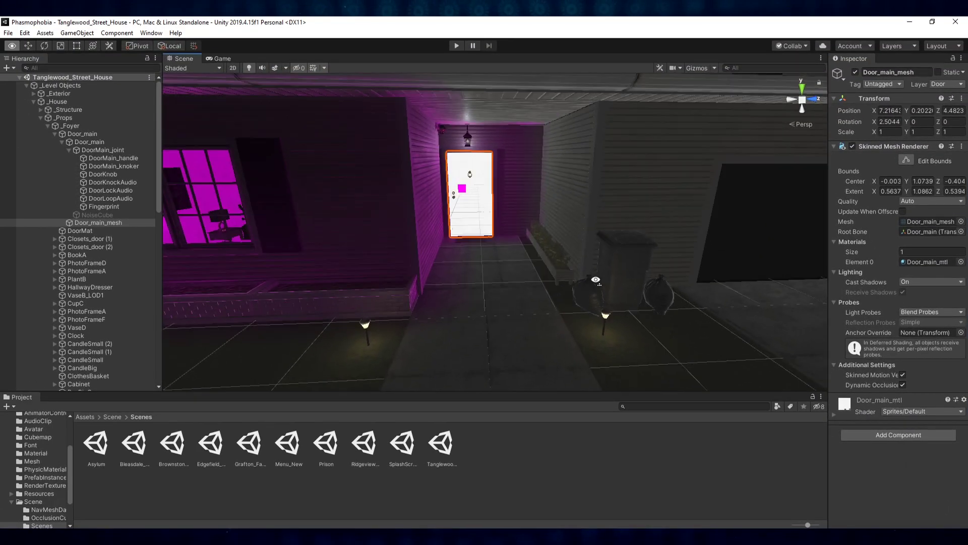
- Change the shader of the front door's Door_main_mtl material to Sprites/Mask
key(w)
right_drag(595, 280, 593, 257)
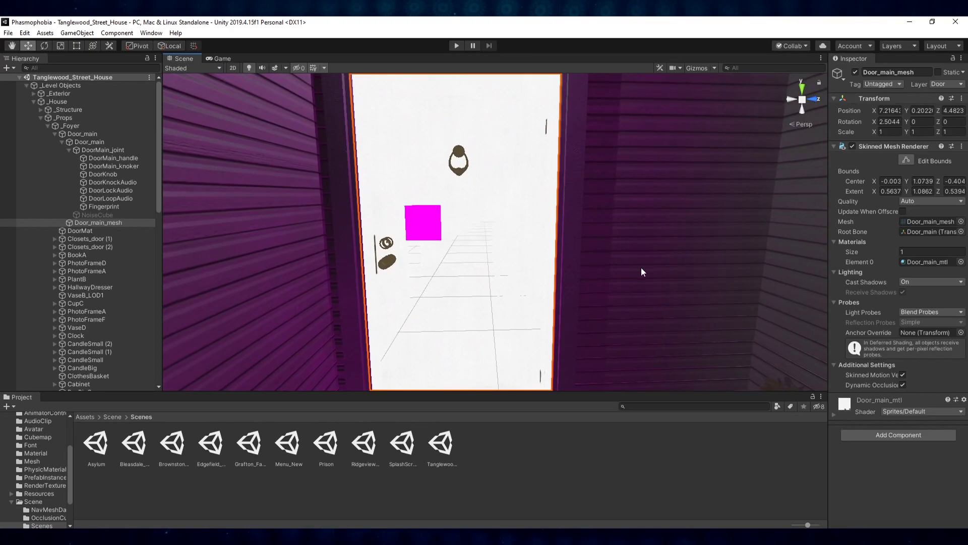
click(886, 410)
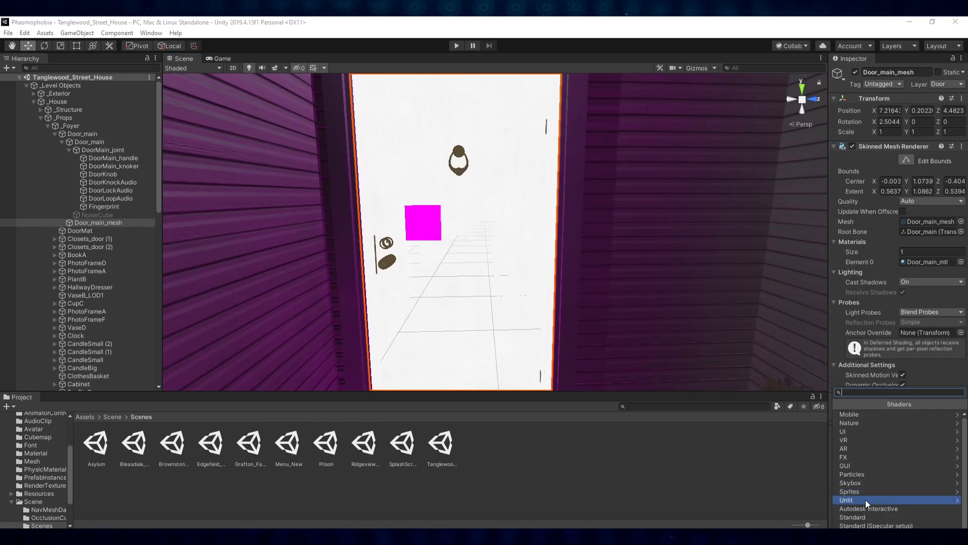
click(866, 492)
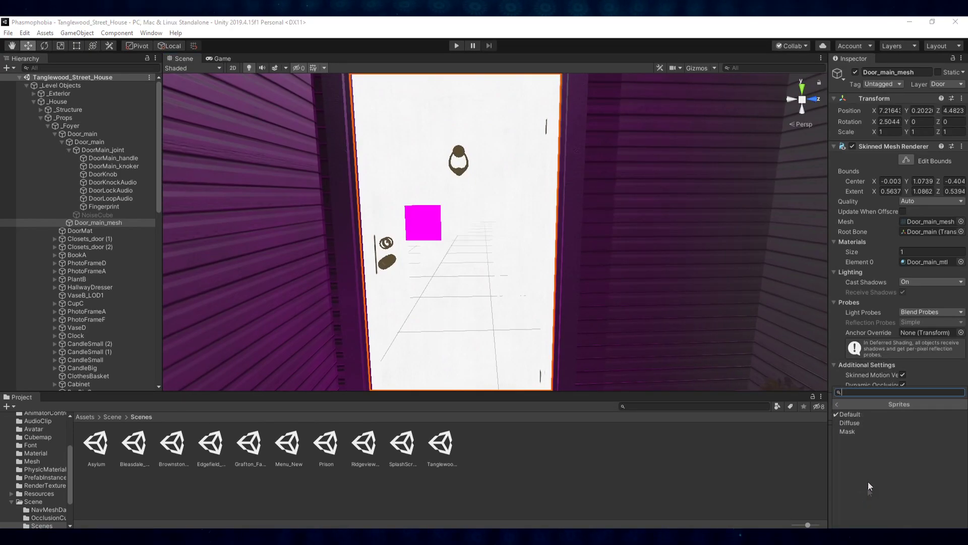
click(863, 429)
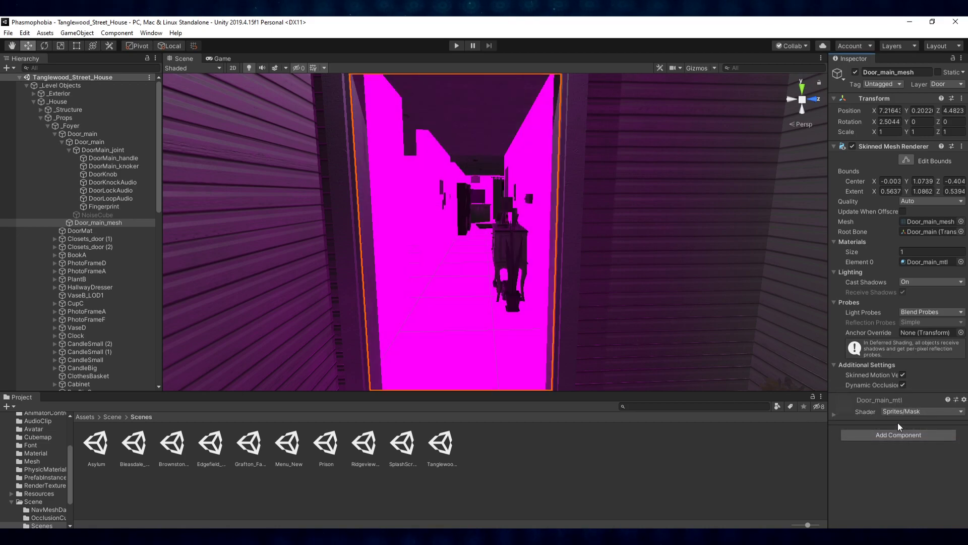
click(901, 432)
click(545, 305)
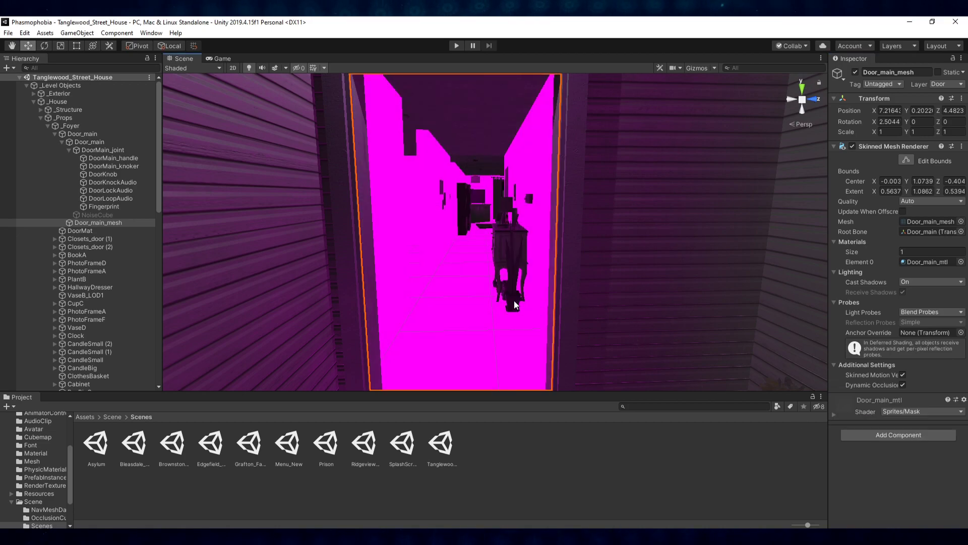
- Select a floor piece in the foyer and set its Carpet_modular_mtl material to the Standard shader
right_drag(571, 260, 542, 262)
click(542, 262)
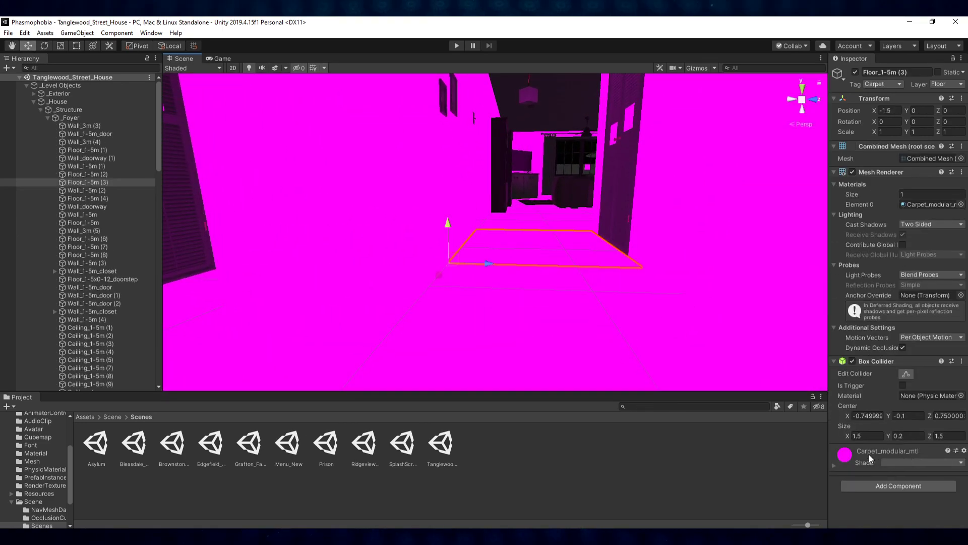
click(910, 464)
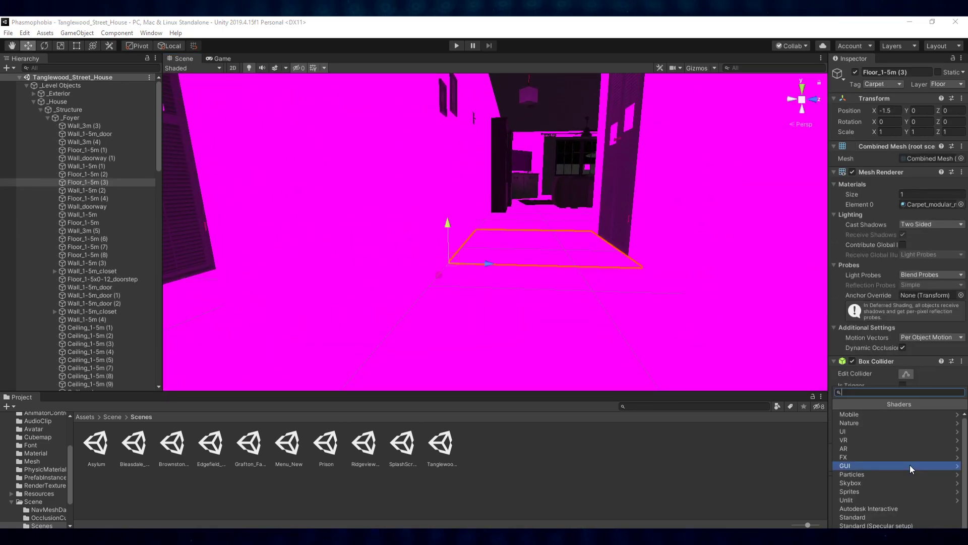
click(870, 518)
- Select the Wall_1-5m piece in the foyer and set its Walls01_01_mtl material to the Standard shader
alt+drag(582, 266, 372, 237)
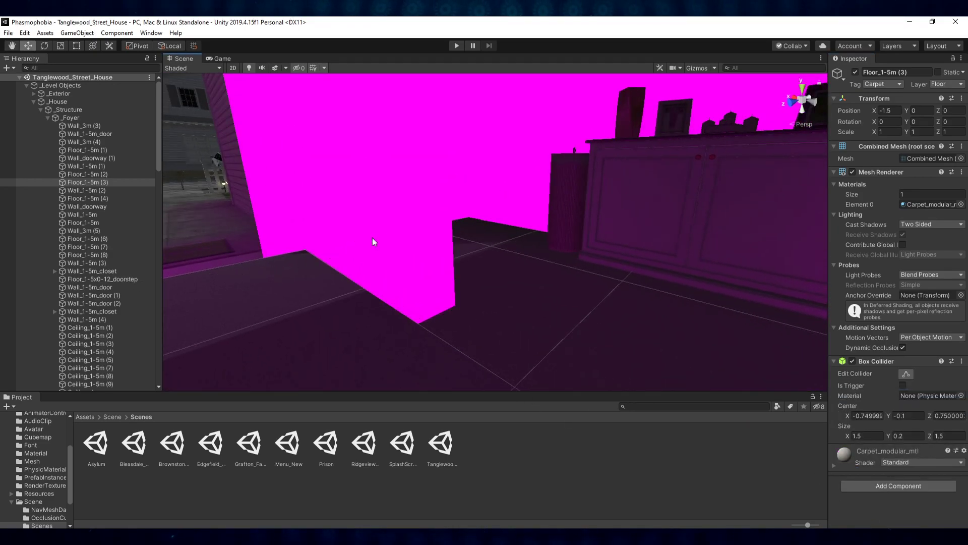
click(389, 235)
click(403, 258)
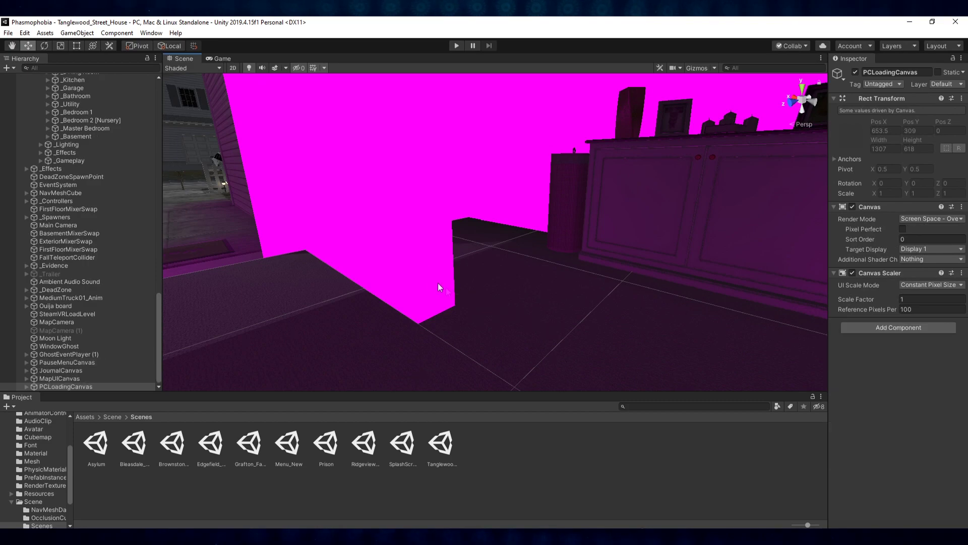
click(379, 254)
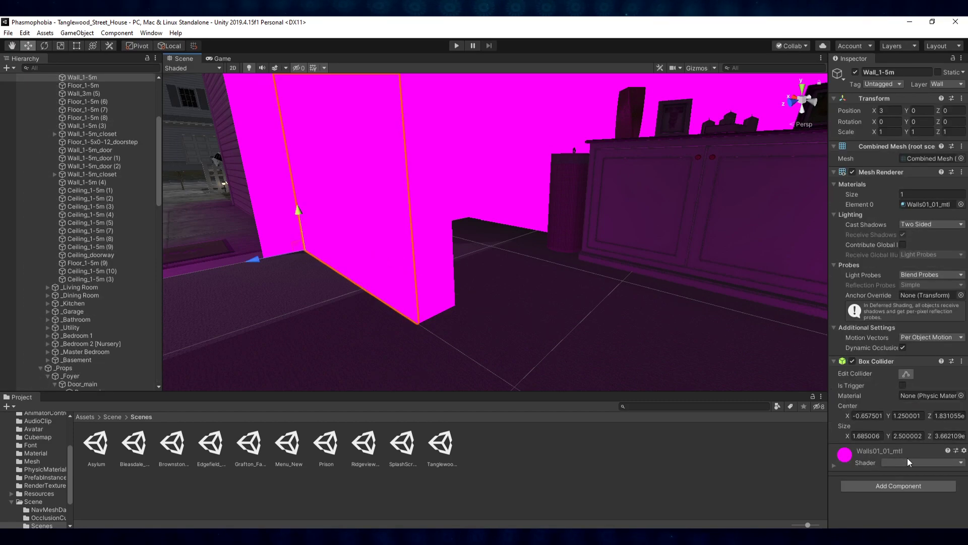
click(910, 463)
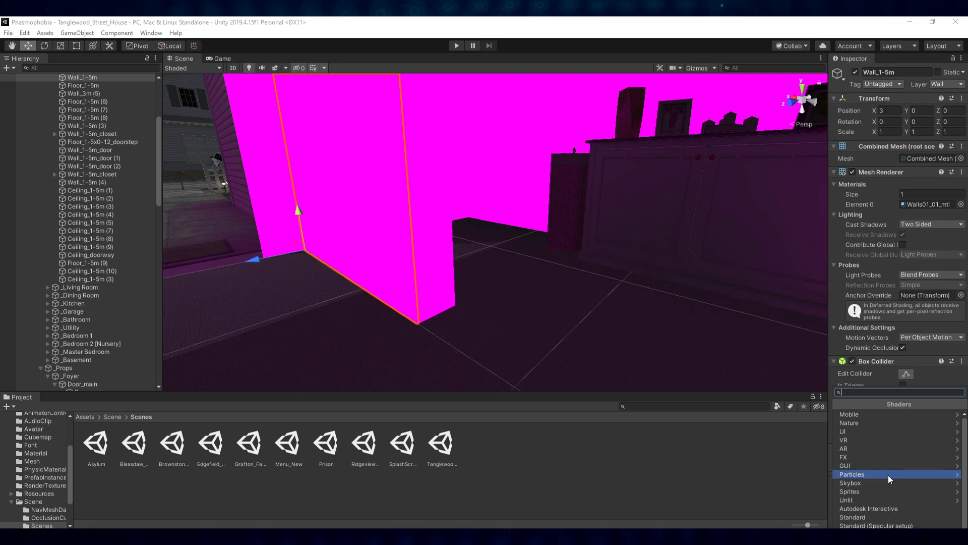
click(866, 515)
right_drag(544, 325, 719, 228)
right_drag(652, 251, 741, 263)
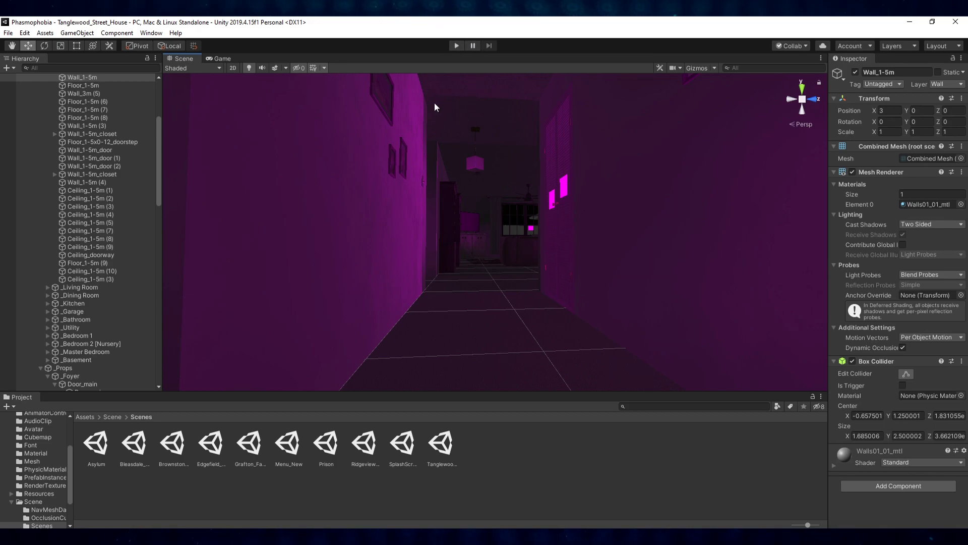
- Collapse the _House group in the scene hierarchy and select the Main Camera object
scroll(144, 189, up, 6)
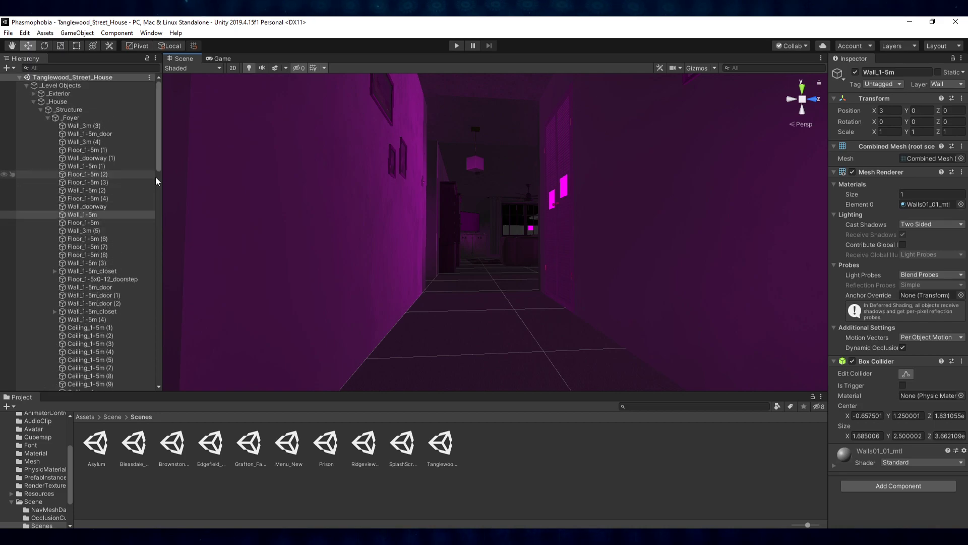
click(36, 102)
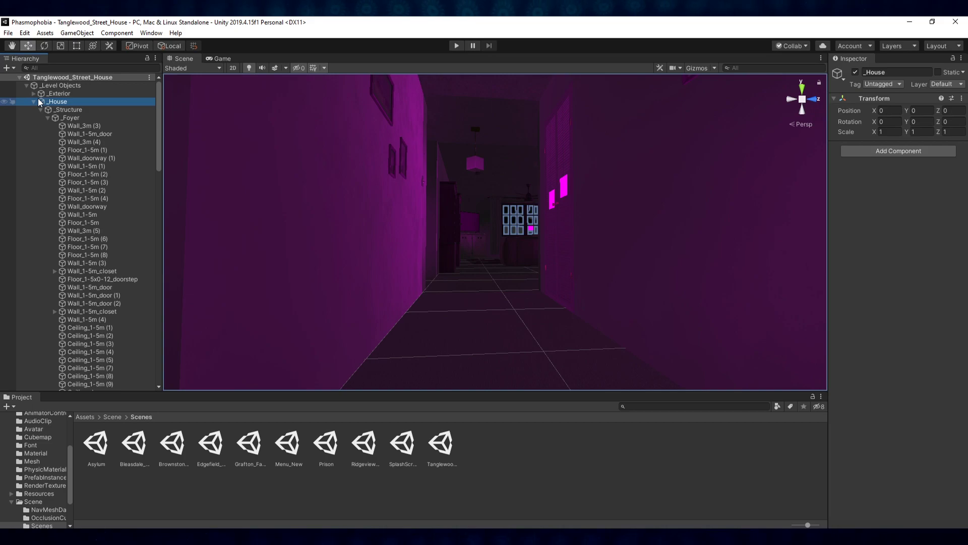
click(34, 100)
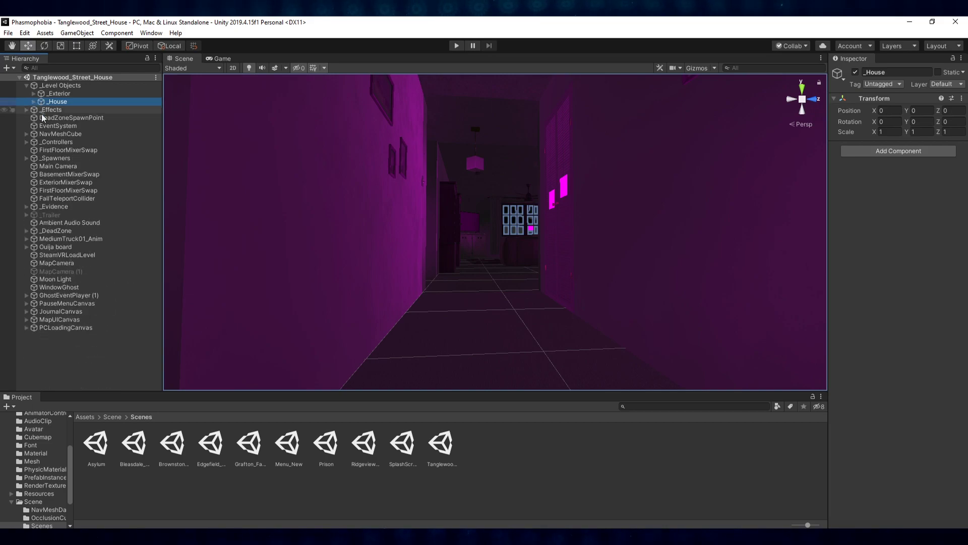
click(55, 166)
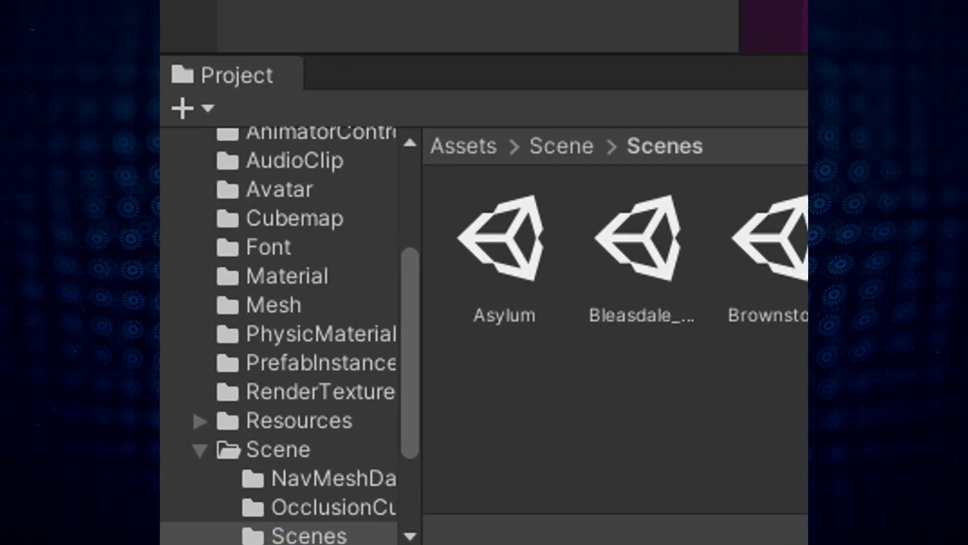
- Open the project's Resources asset folder
click(321, 419)
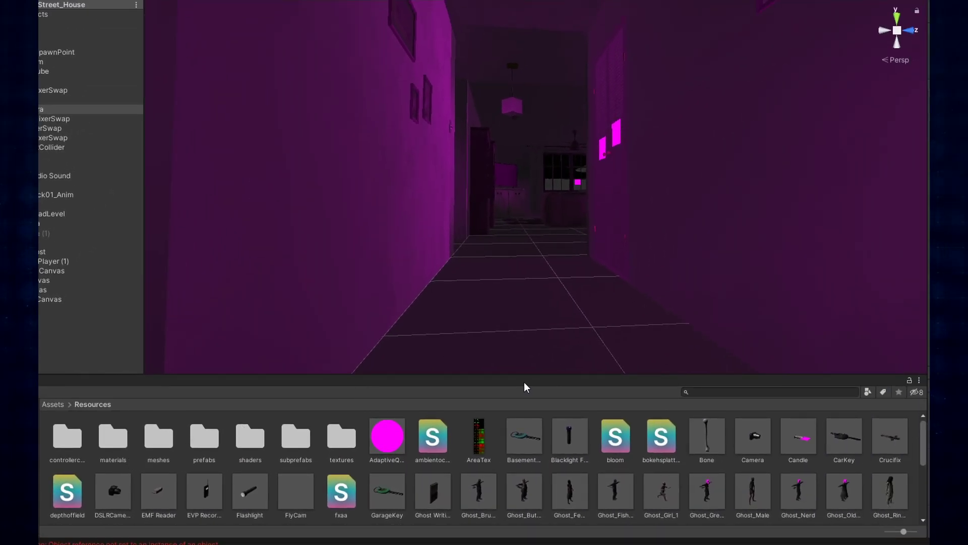
- Enlarge the asset browser and its thumbnails, and look through the Resources prefabs, selecting Ghost_Male, Ghost_OldCrone and Candle
drag(523, 375, 556, 41)
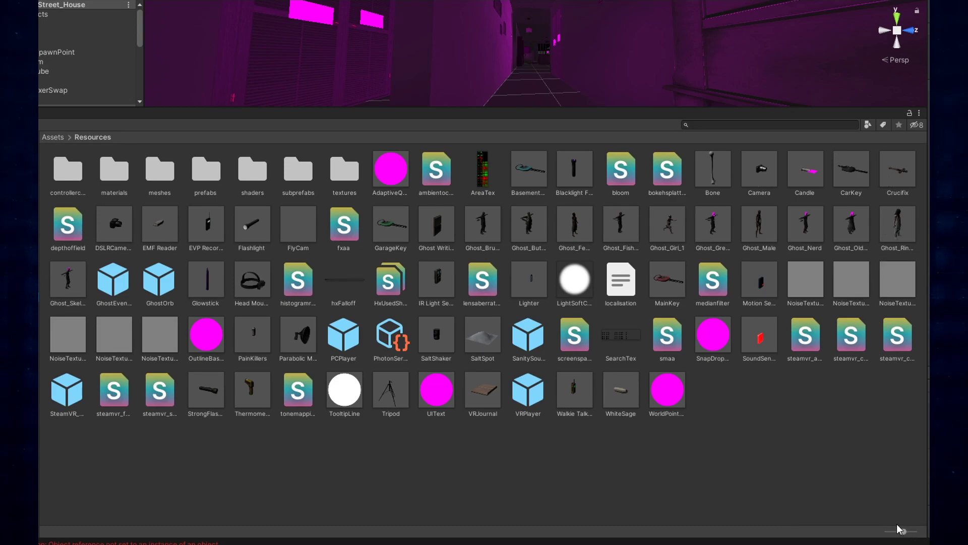
mouse_move(904, 532)
mouse_down()
mouse_move(894, 531)
mouse_move(915, 531)
mouse_up()
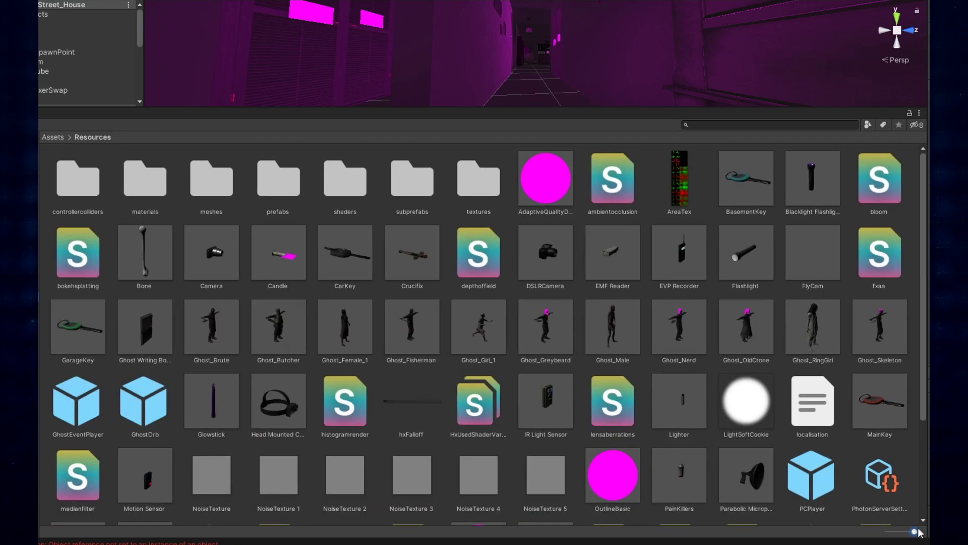
click(634, 247)
click(619, 323)
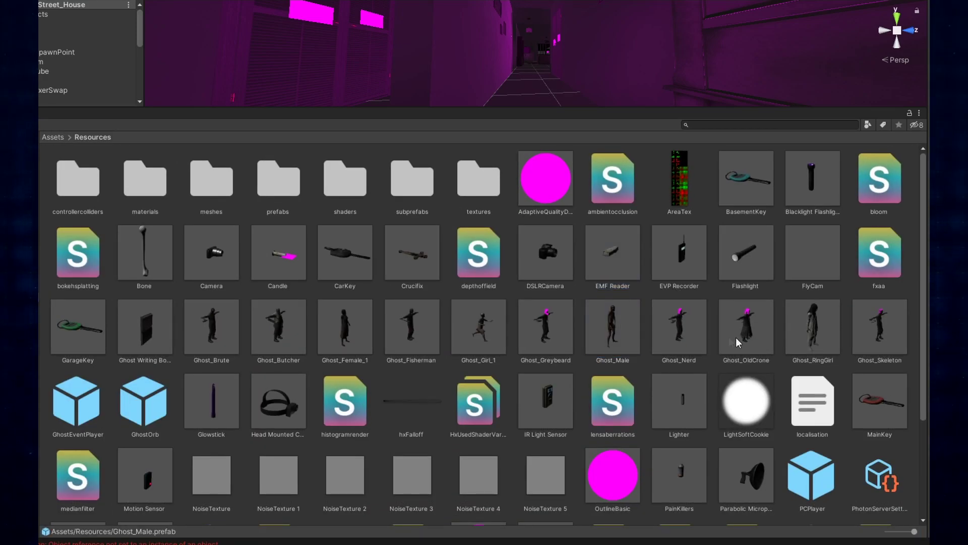
click(736, 340)
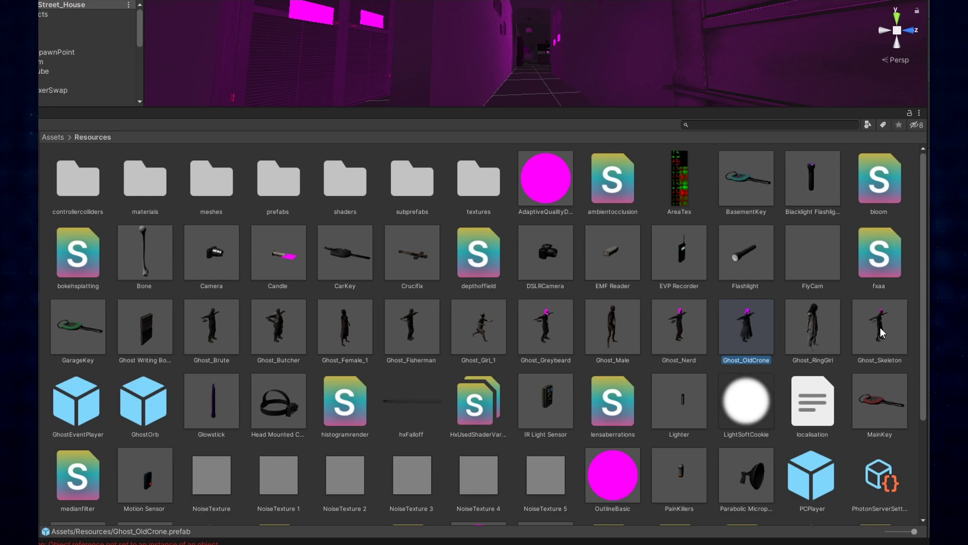
click(273, 264)
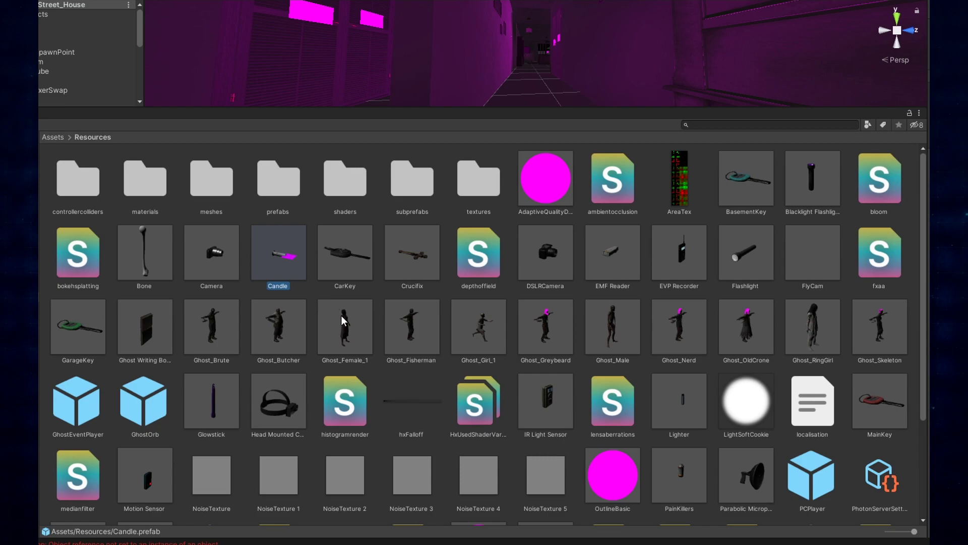
- Open the Ghost_Female_1 prefab and examine the ghost model's face and upper body up close in an enlarged scene view
click(345, 331)
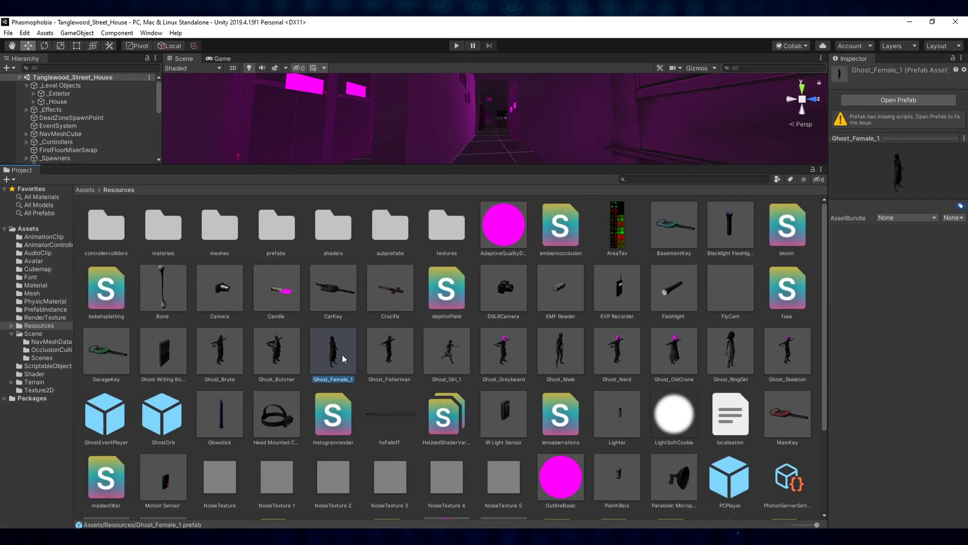
double_click(347, 330)
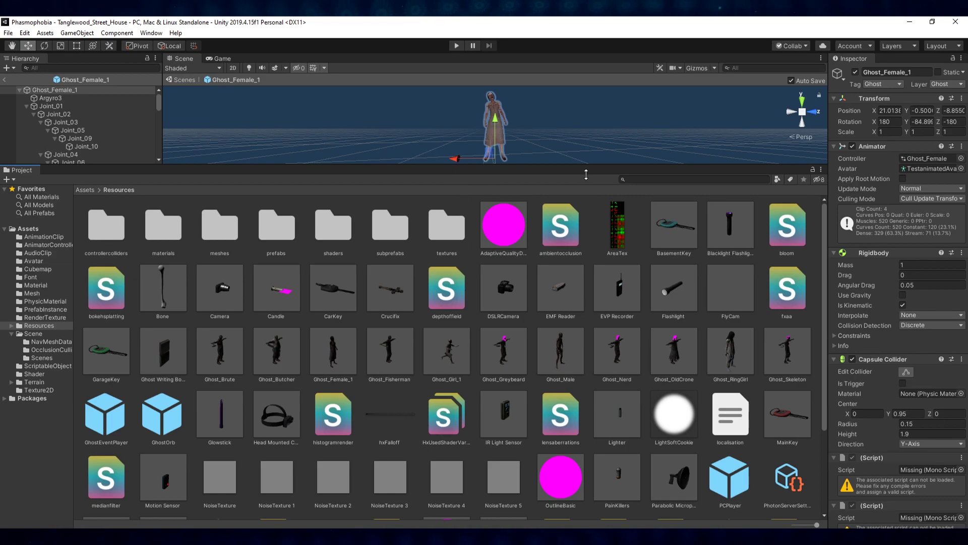
drag(586, 174, 585, 182)
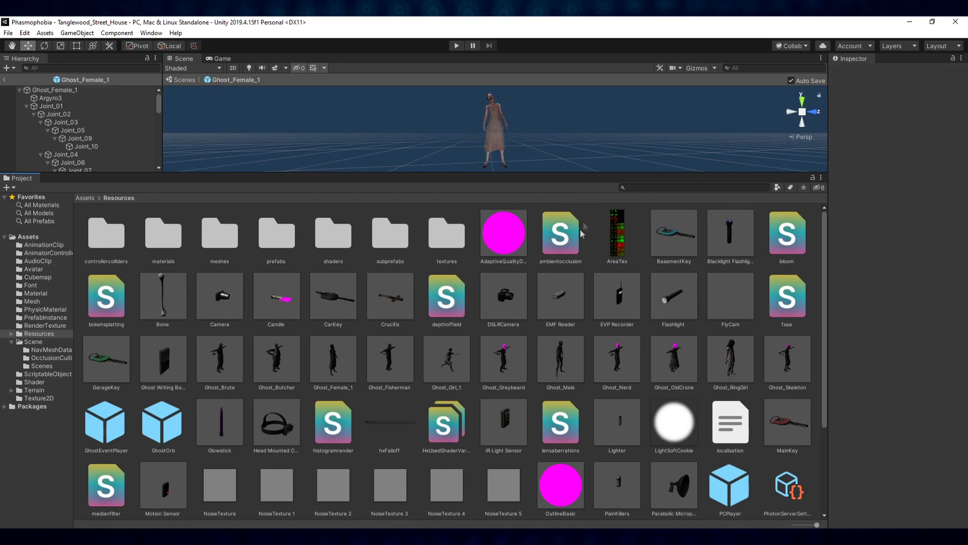
drag(582, 180, 570, 493)
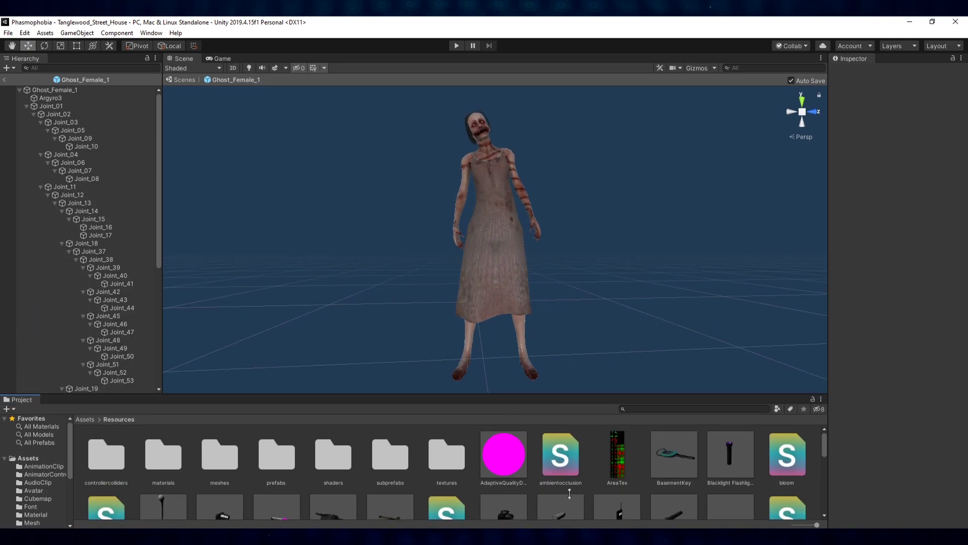
right_drag(650, 242, 561, 290)
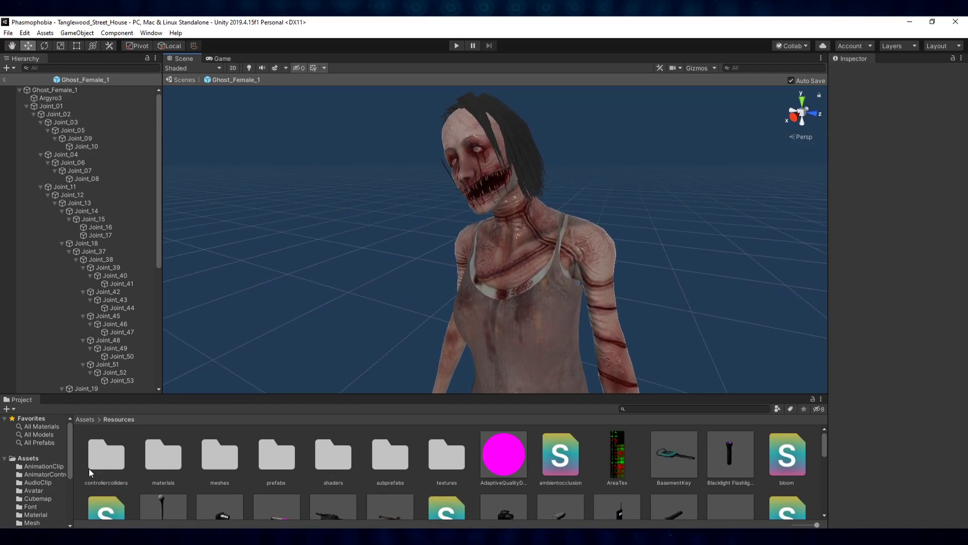
- Open the Scenes subfolder inside the project's Scene asset folder
scroll(51, 476, down, 4)
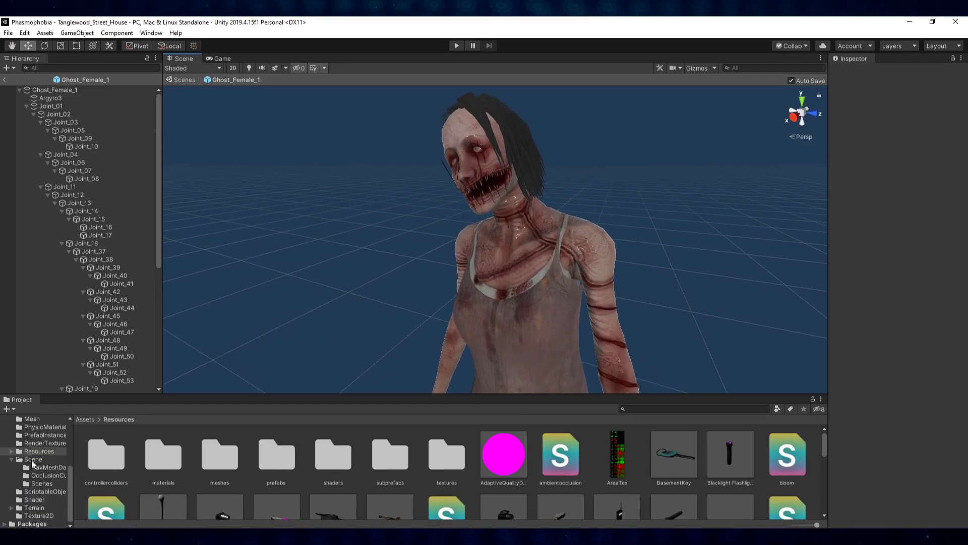
click(31, 460)
click(221, 468)
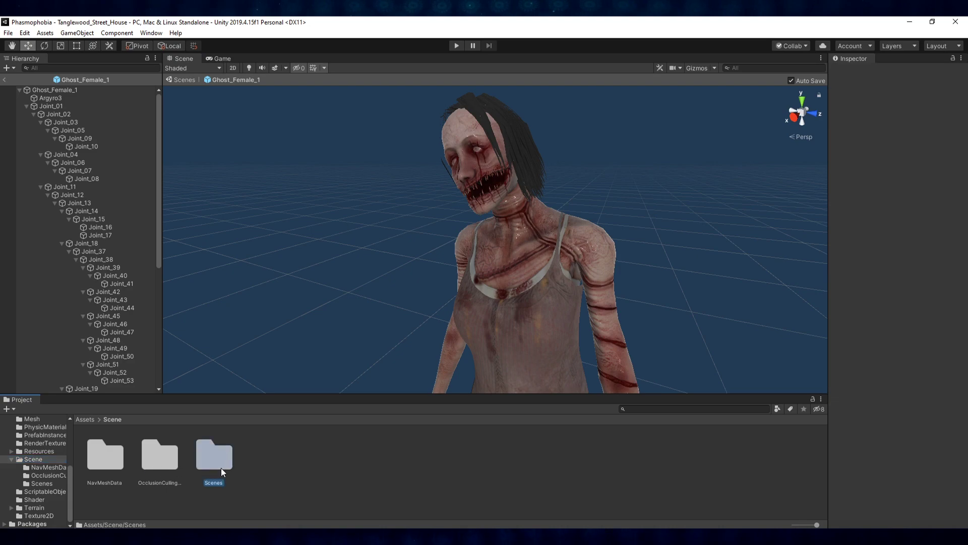
double_click(221, 468)
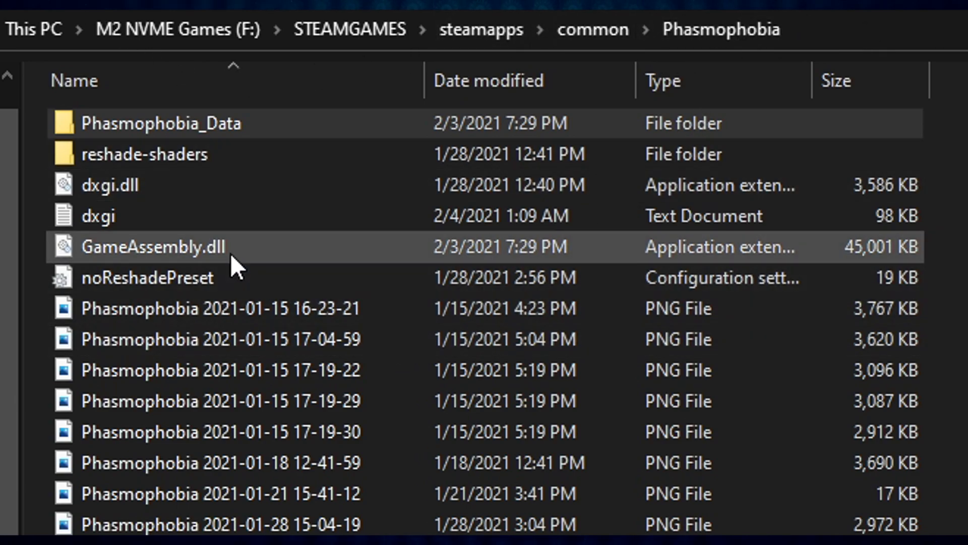
- Switch to File Explorer and select GameAssembly.dll in the Phasmophobia game folder
click(231, 253)
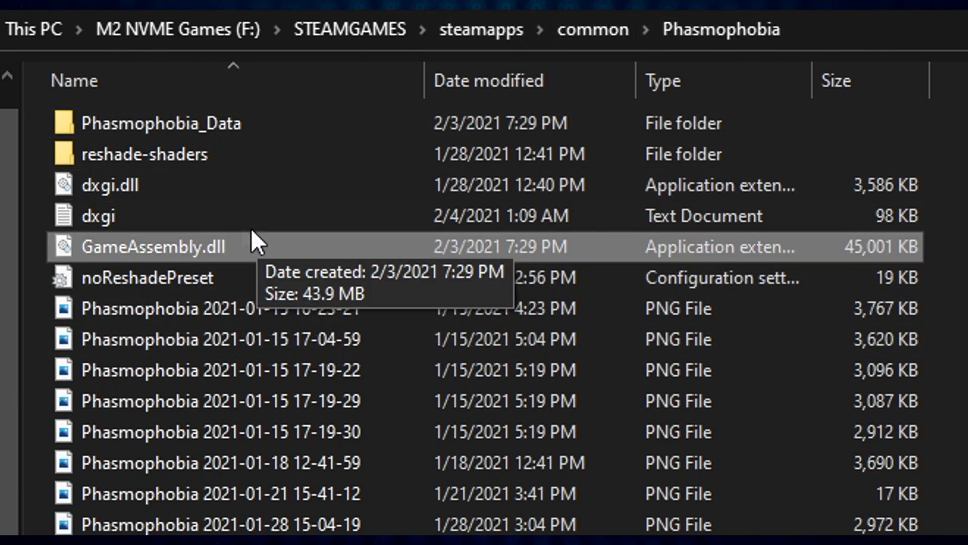